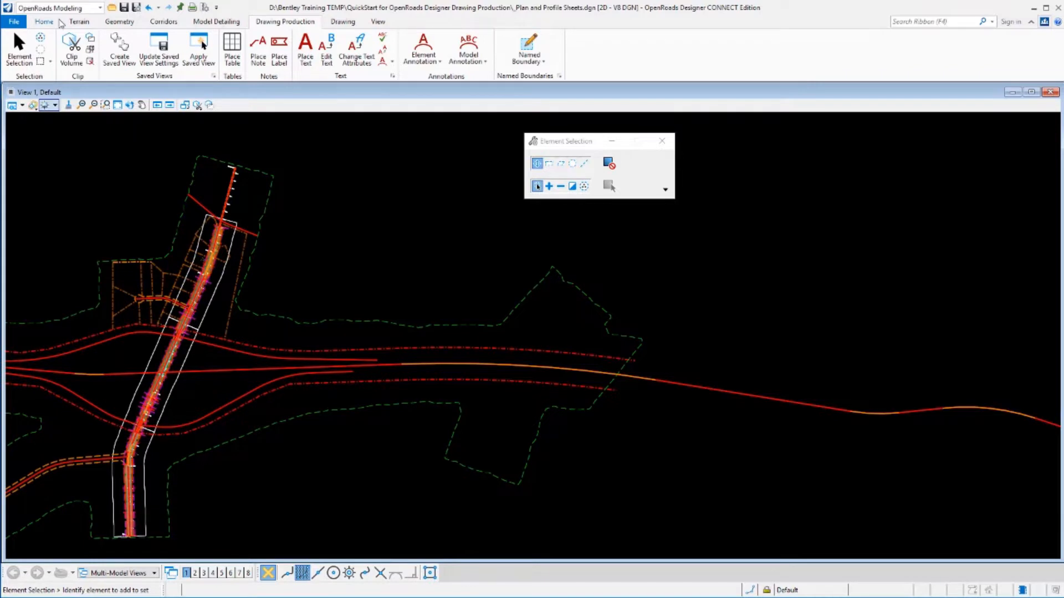
Show the Explorer's Sheet Index and expand the Training-Imperial index to list its sheets.
click(58, 23)
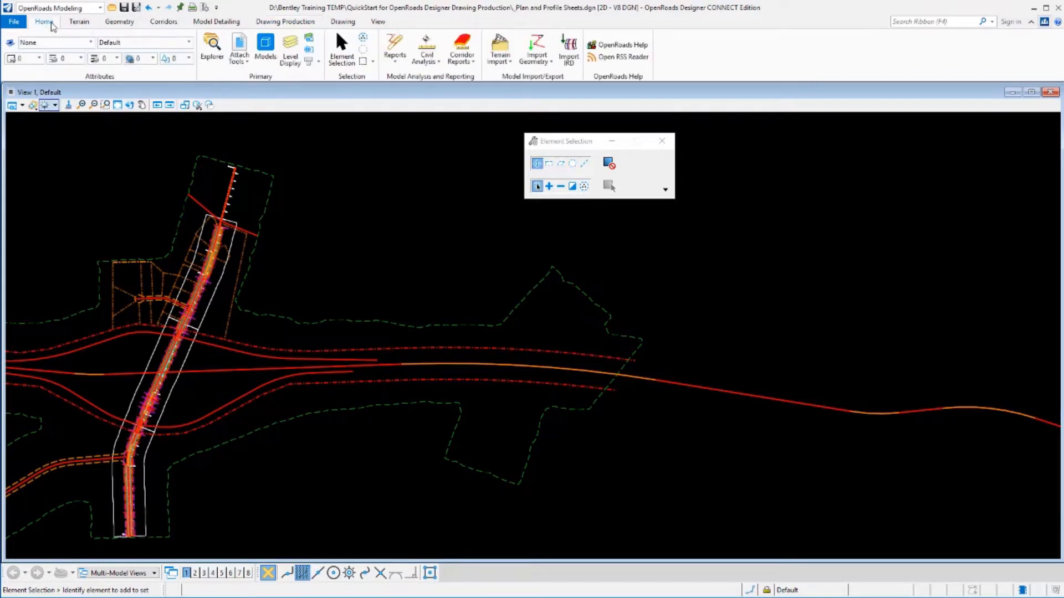
click(212, 49)
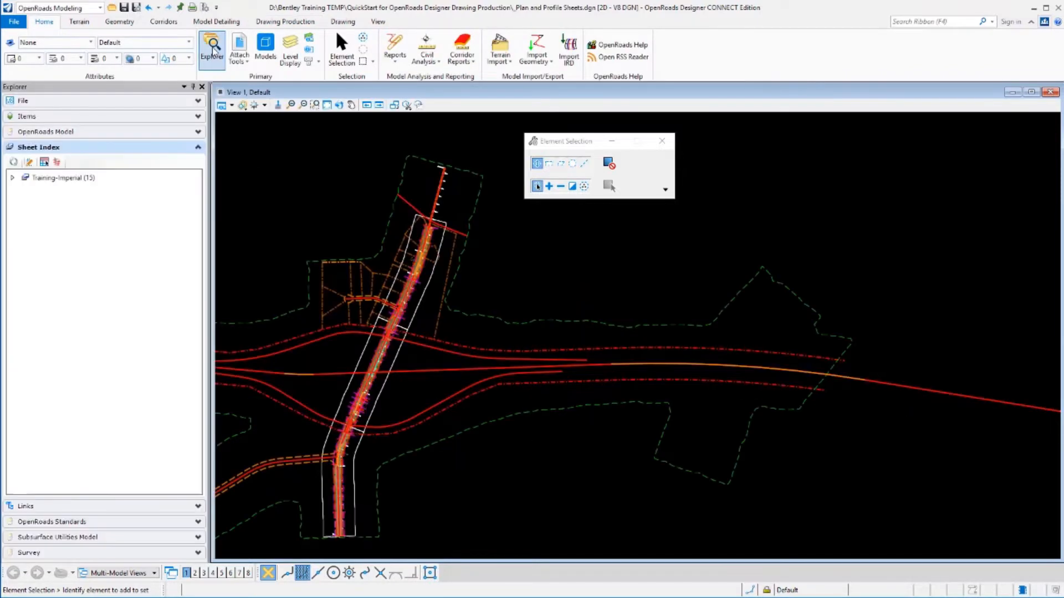
click(198, 147)
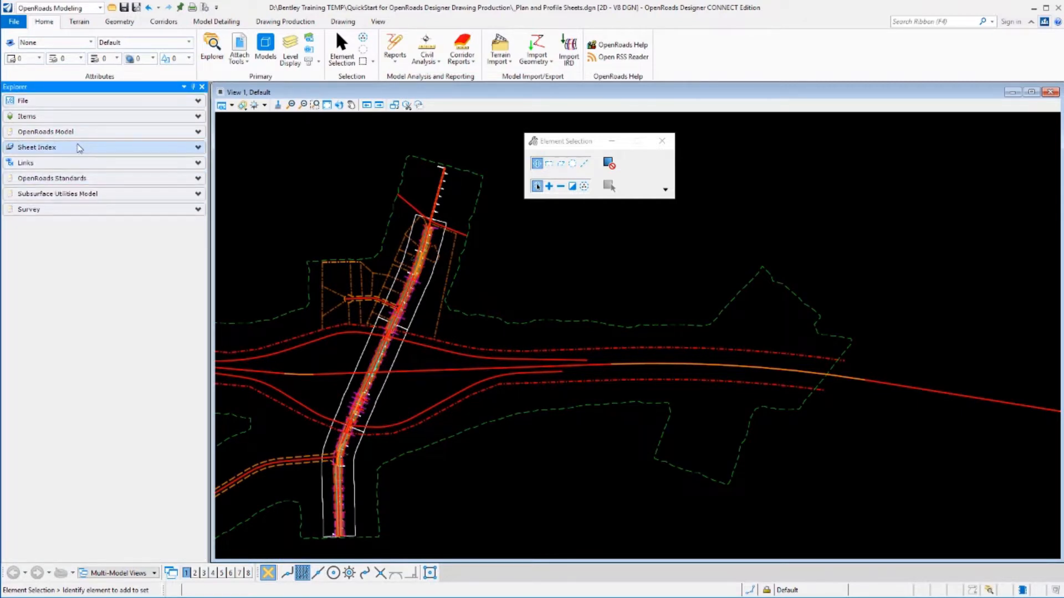
click(198, 147)
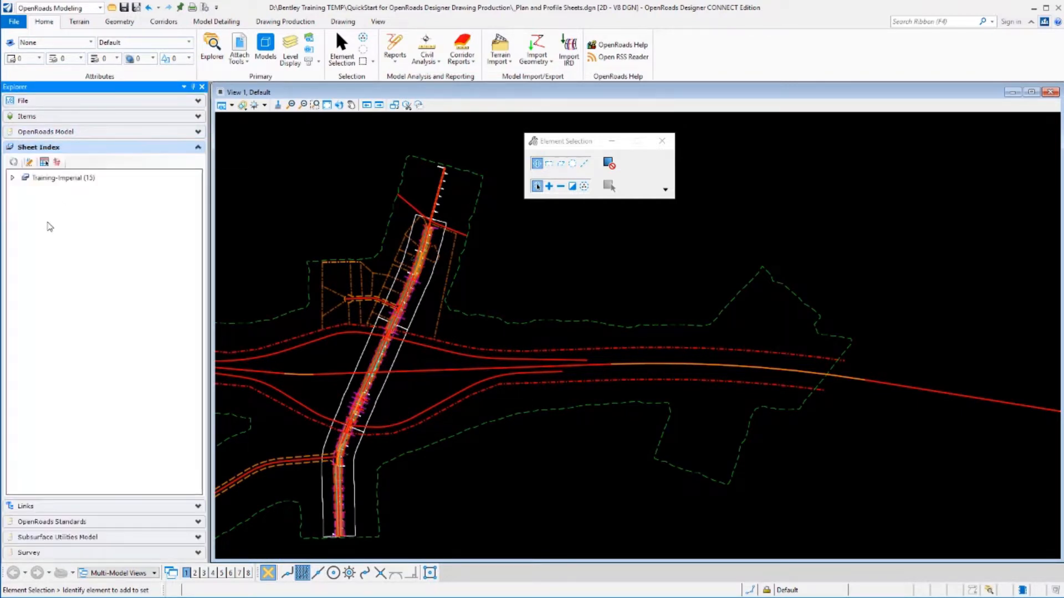
click(12, 178)
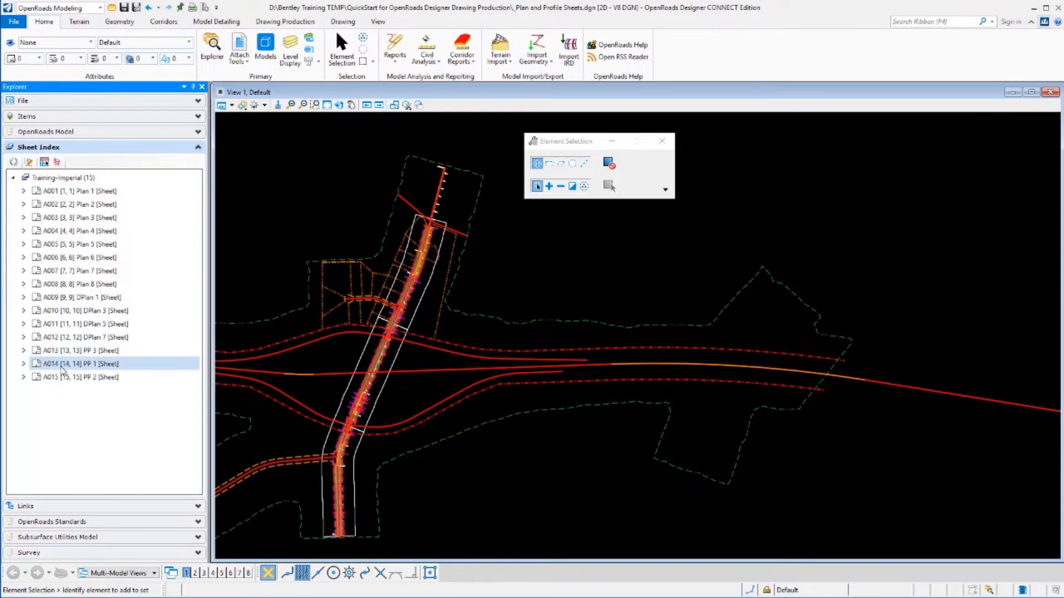
Expand the Plan 1, DPlan 1 and PP 1 sheets to show the drawings each one references.
click(23, 191)
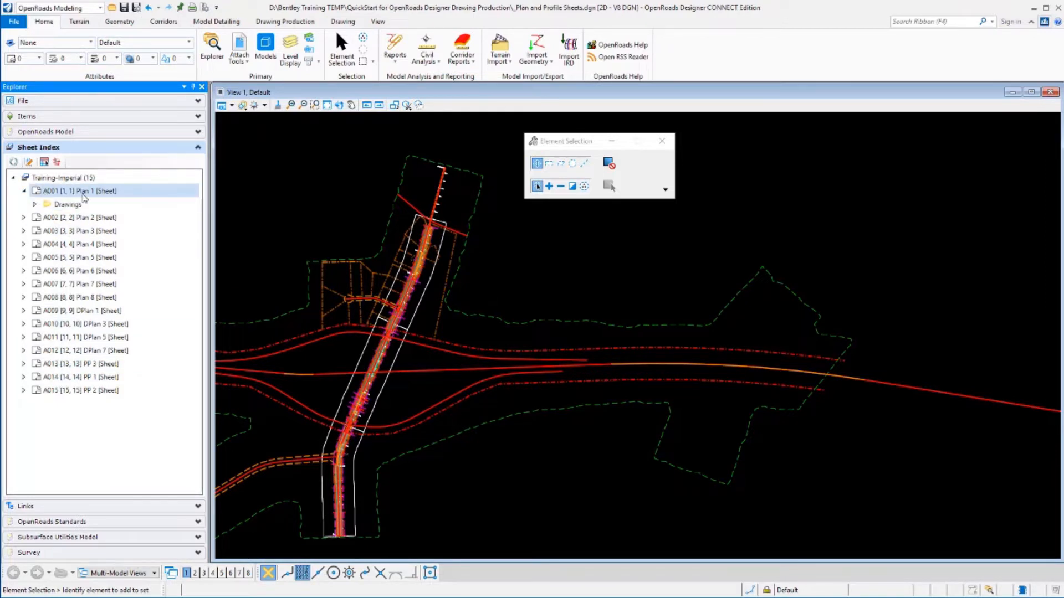
click(35, 205)
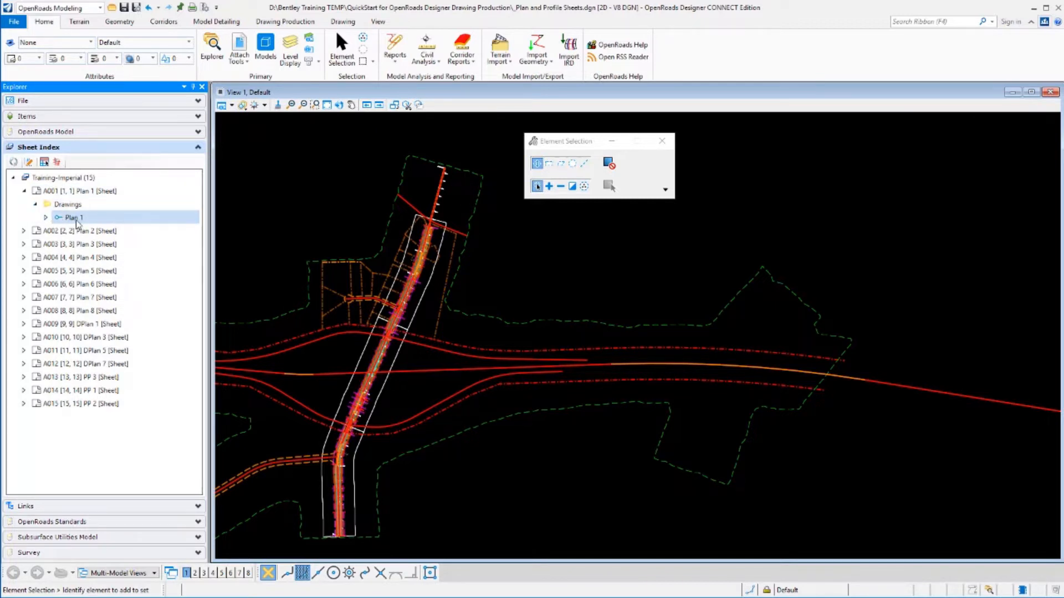
click(23, 325)
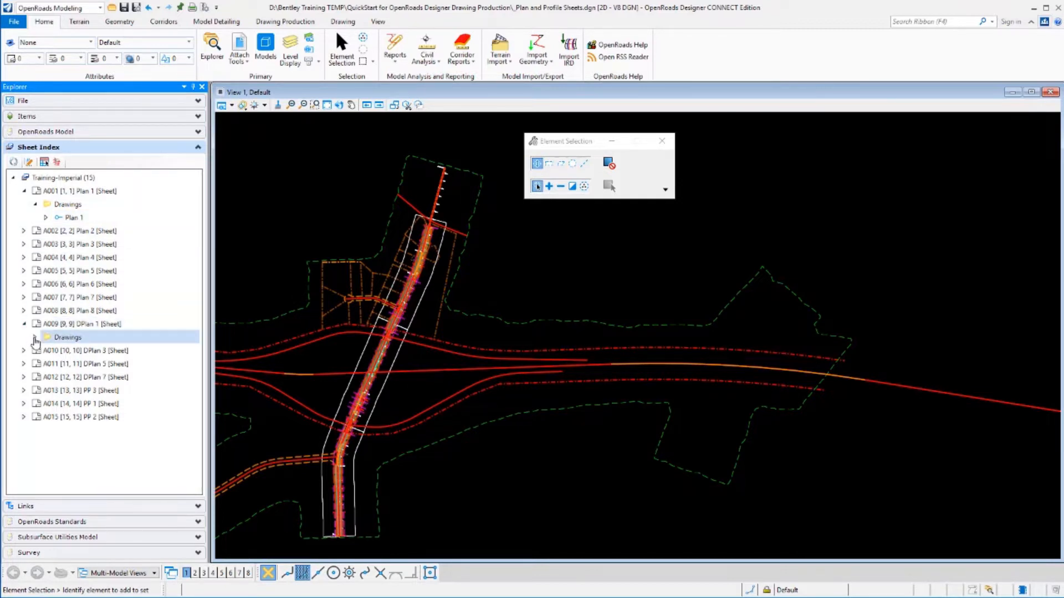
click(35, 338)
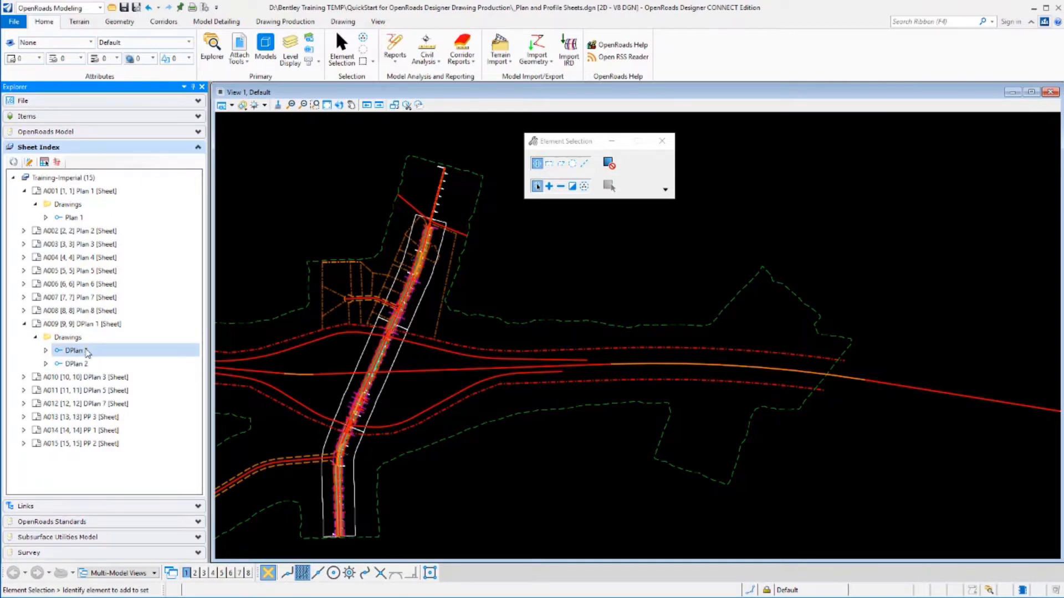
click(24, 431)
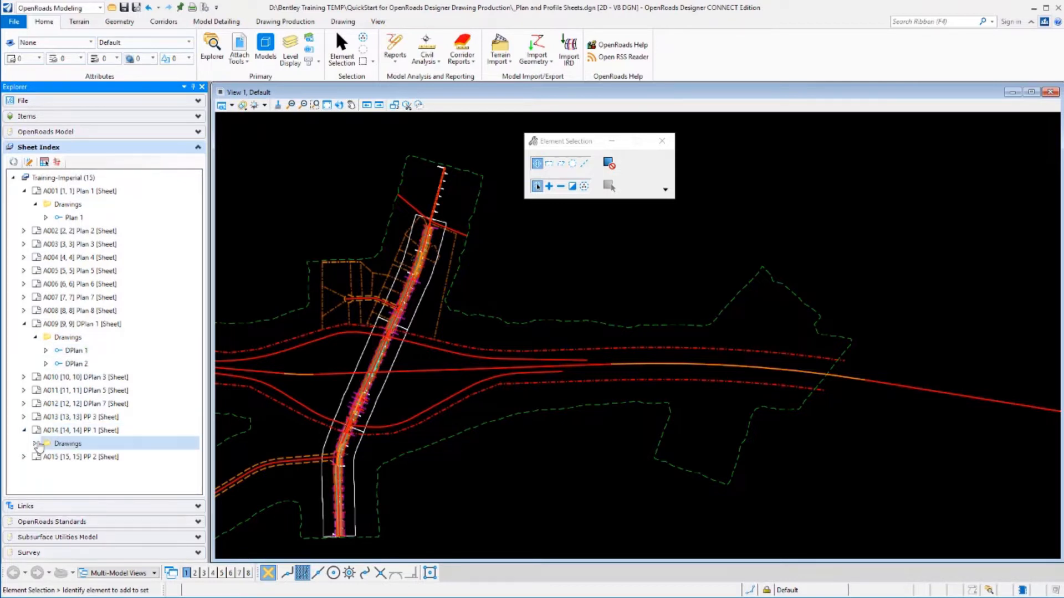
click(36, 444)
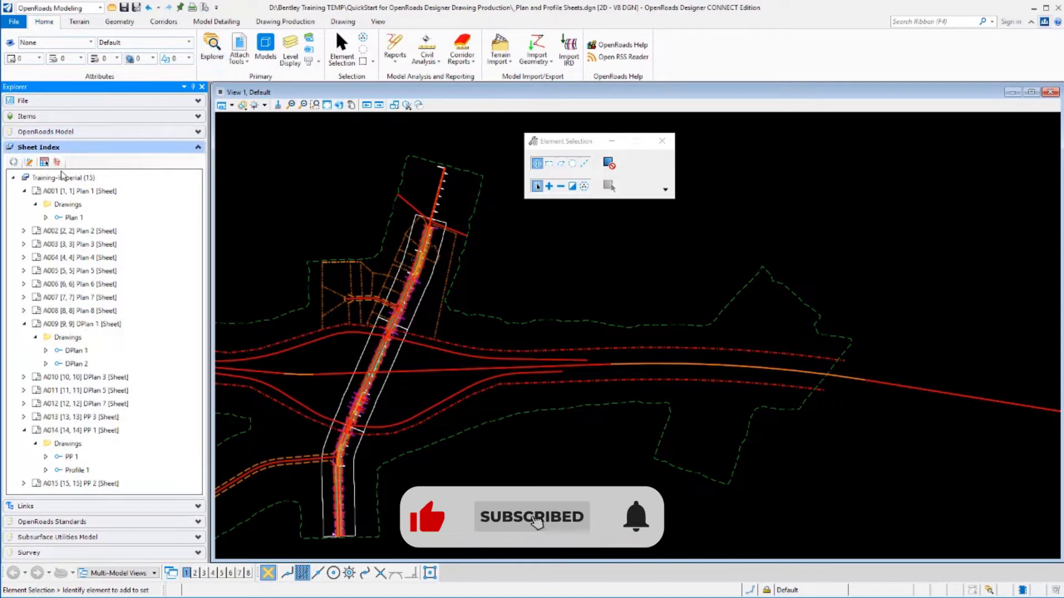
Open the Plan 1 sheet and the DPlan 3 sheet from the Training-Imperial index.
double_click(66, 194)
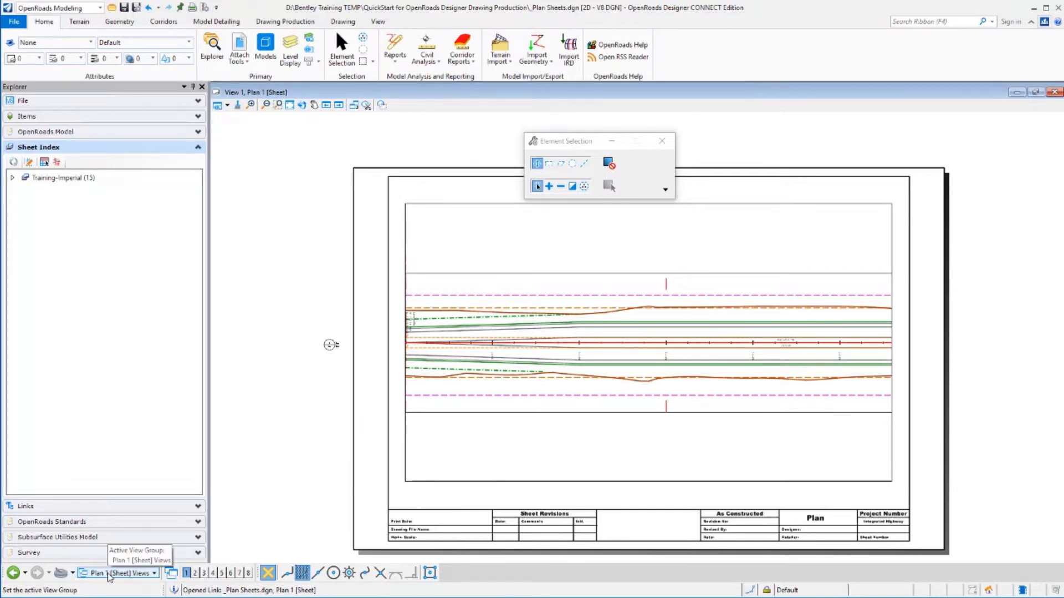
click(12, 180)
click(12, 178)
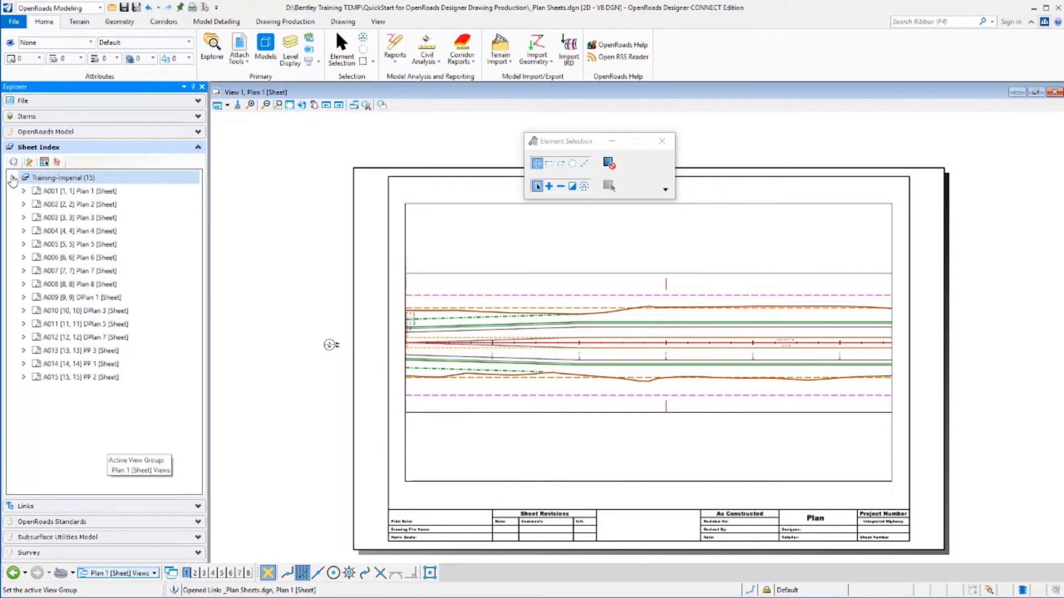
double_click(97, 312)
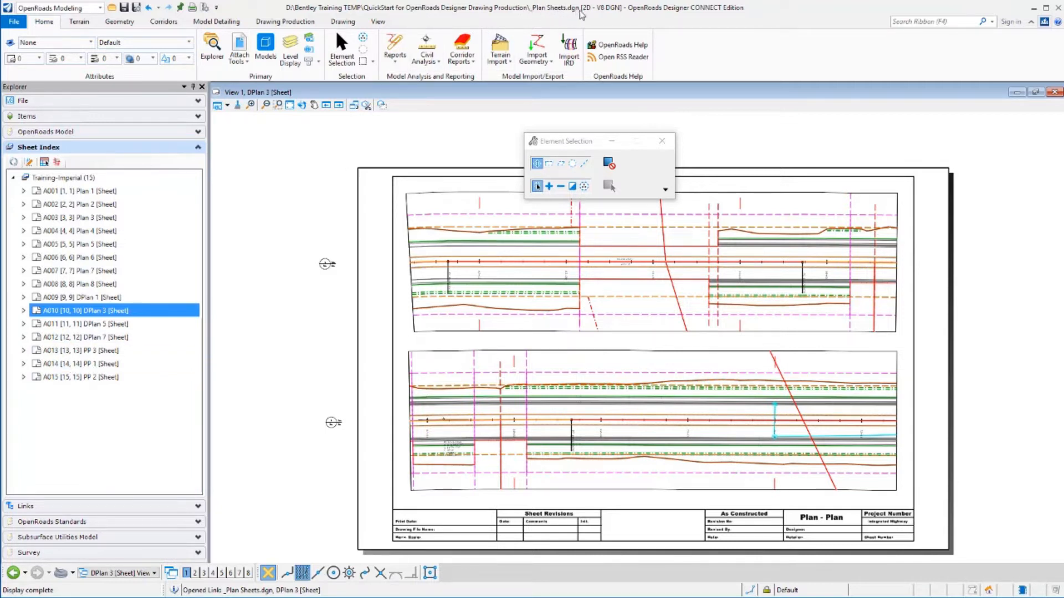
Open the PP 1 sheet from the sheet index and expand Training-Imperial again.
double_click(61, 371)
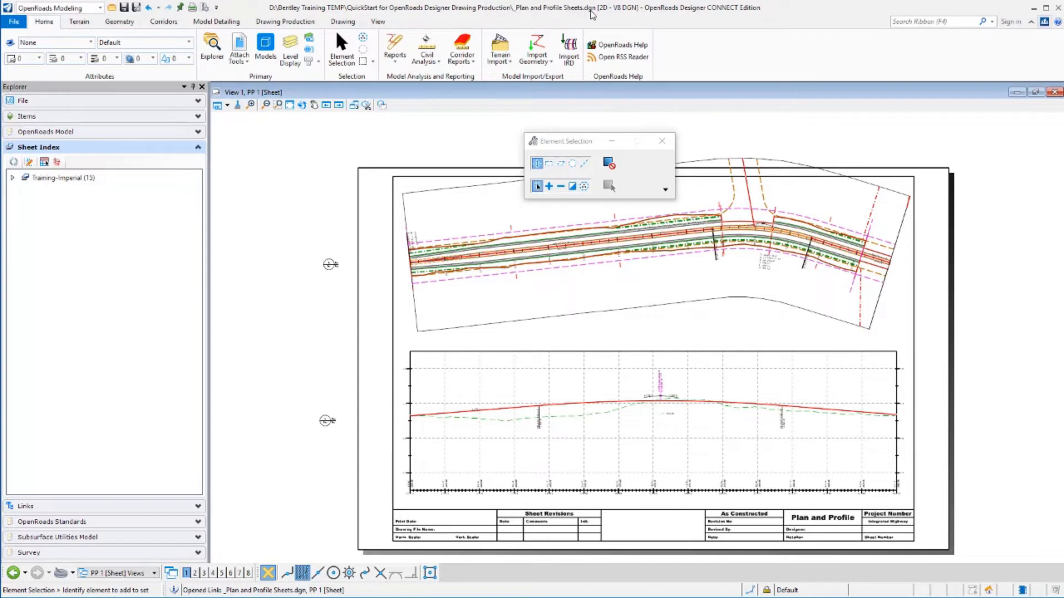
click(12, 178)
click(12, 179)
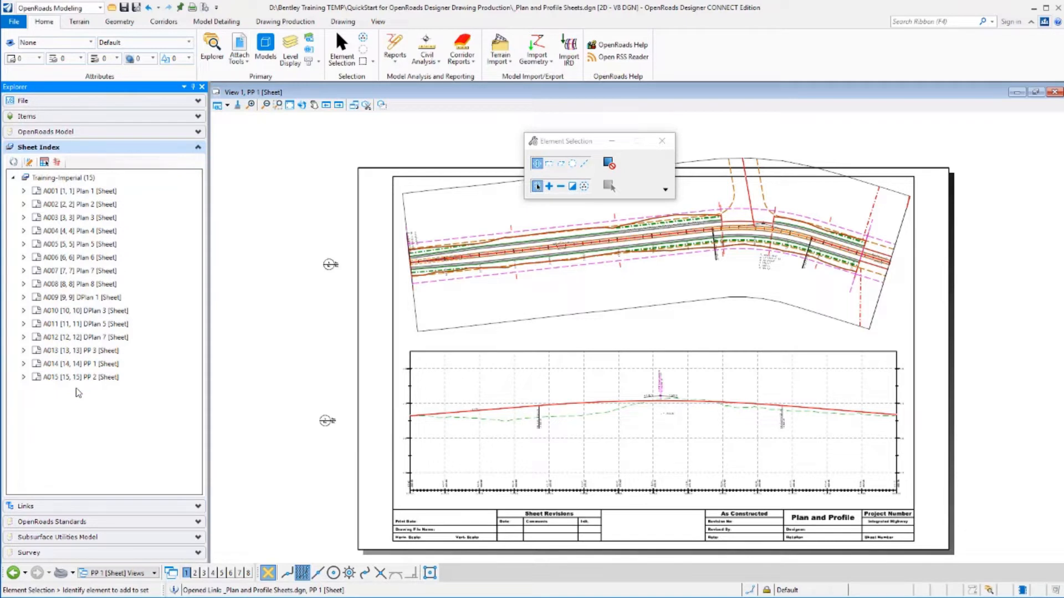
Make the sheet index editable and move sheets PP 1, PP 2 and PP 3 ahead of the plan sheets, in that order.
click(28, 162)
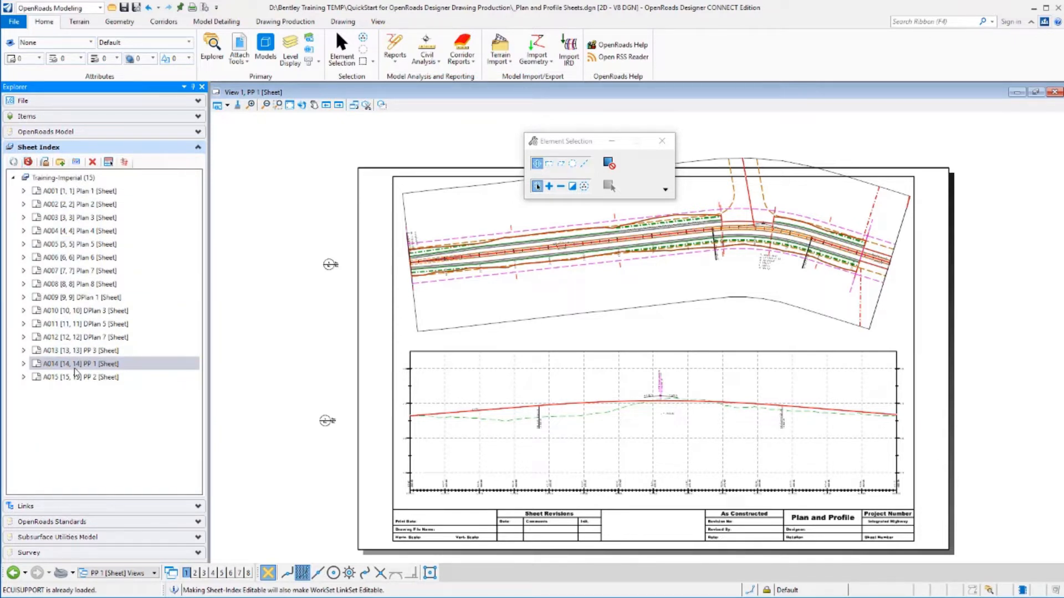
drag(74, 367, 81, 186)
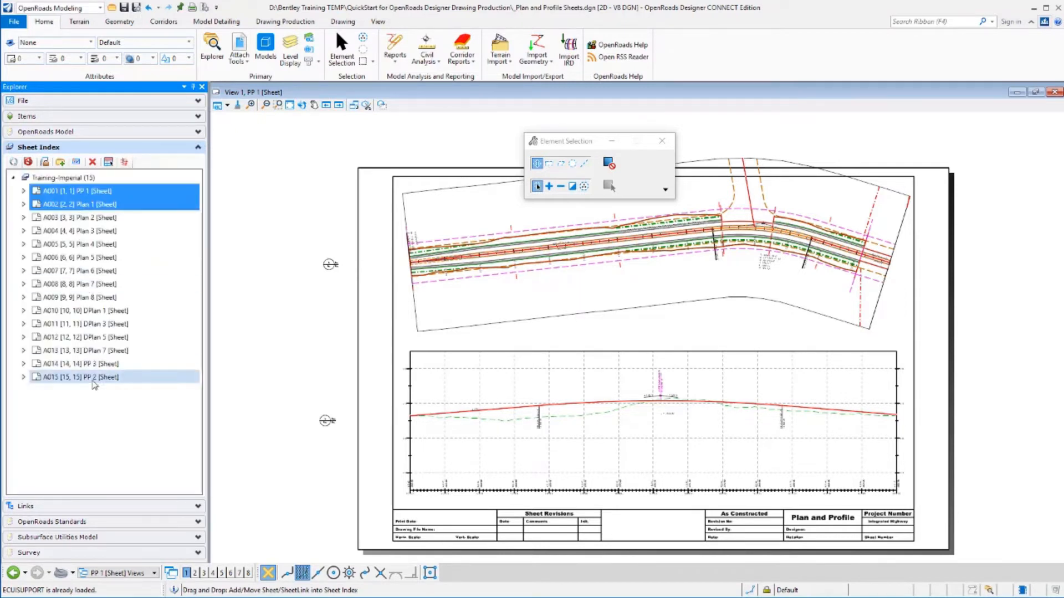
click(92, 379)
drag(93, 383, 100, 200)
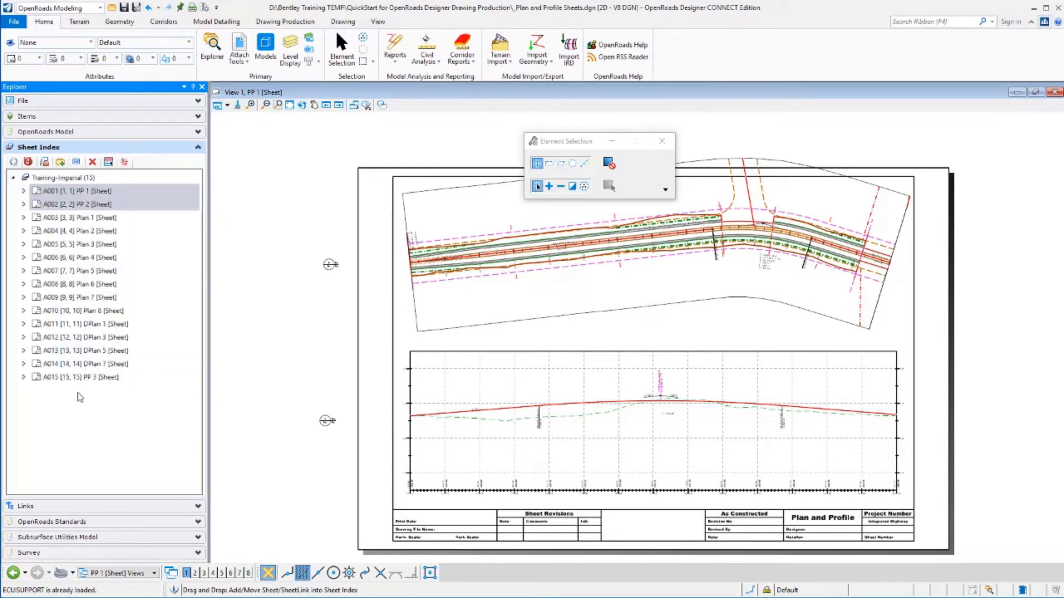
drag(75, 381, 96, 209)
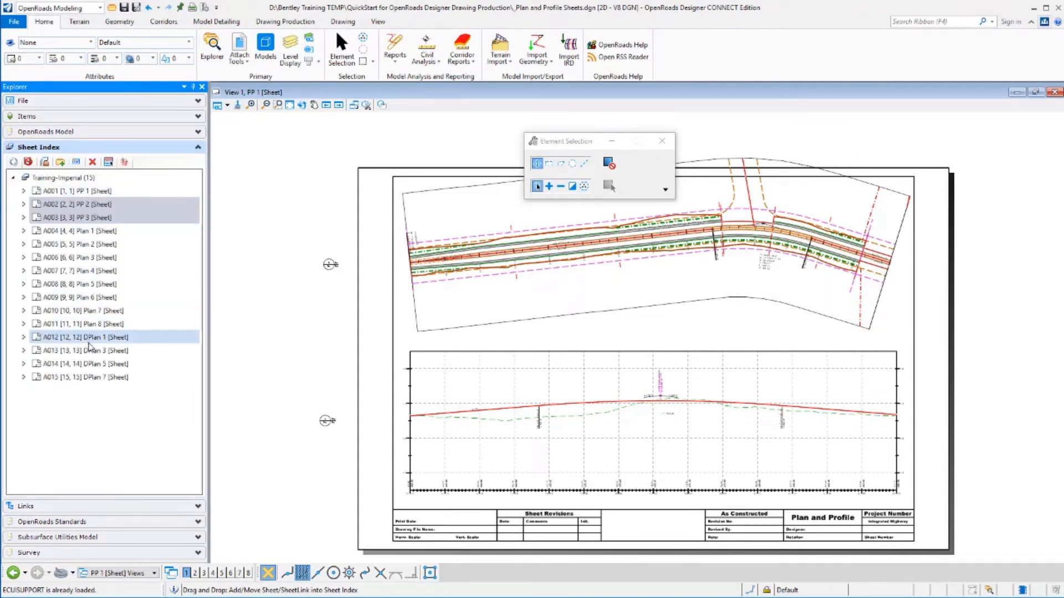
click(84, 409)
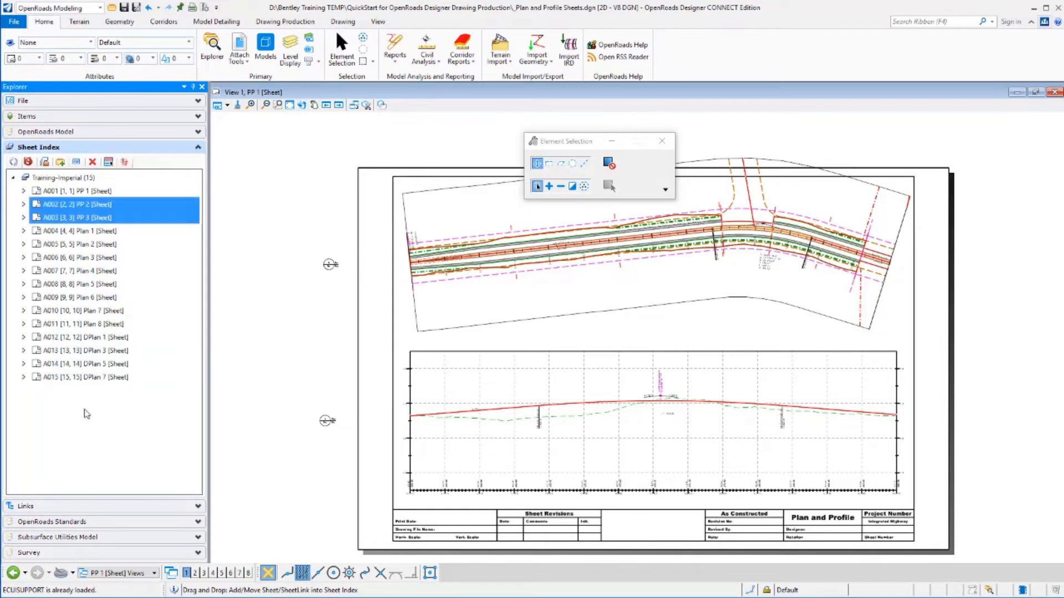
click(59, 203)
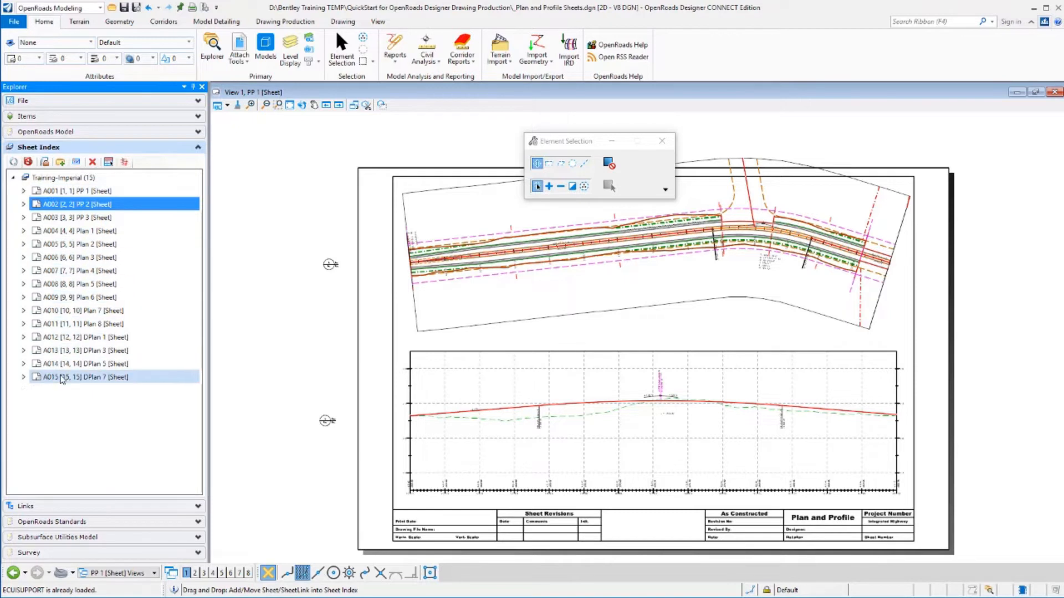
Set the sheet index numbering controls to sheet number prefix CIV and start number 100, and apply them.
click(46, 162)
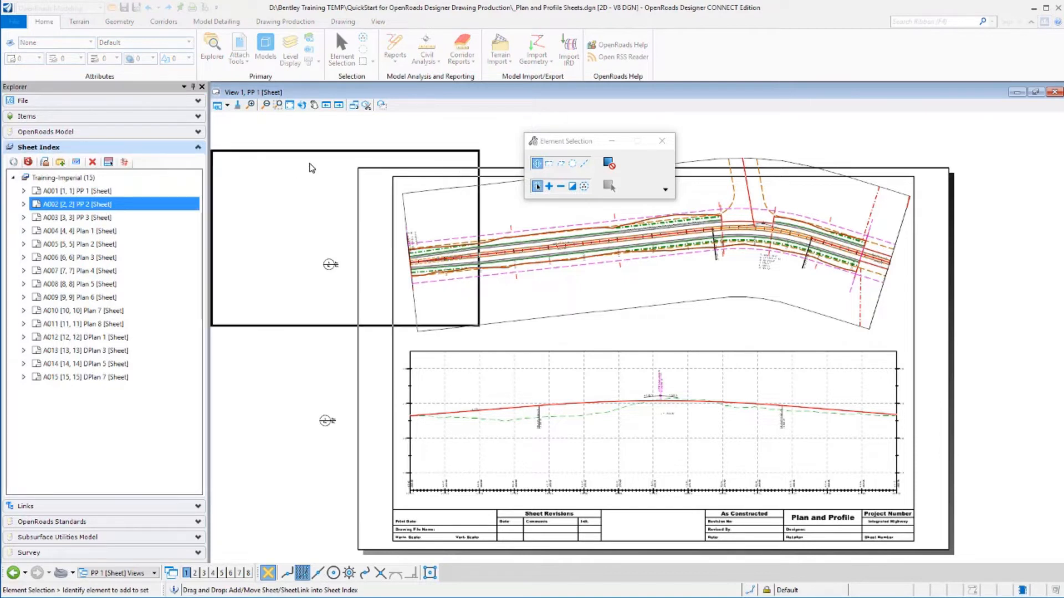
click(364, 247)
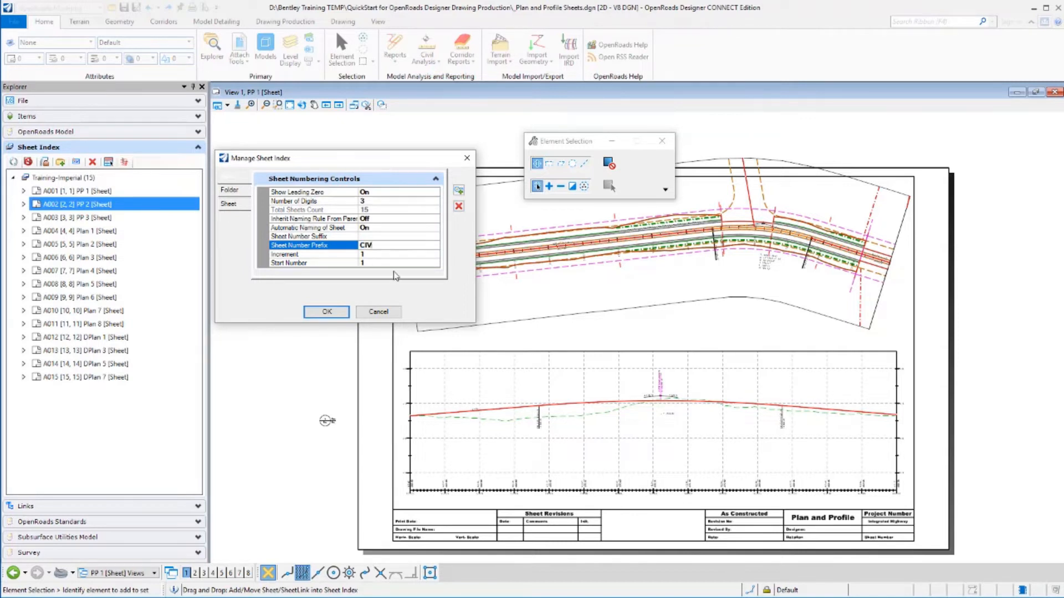
click(374, 263)
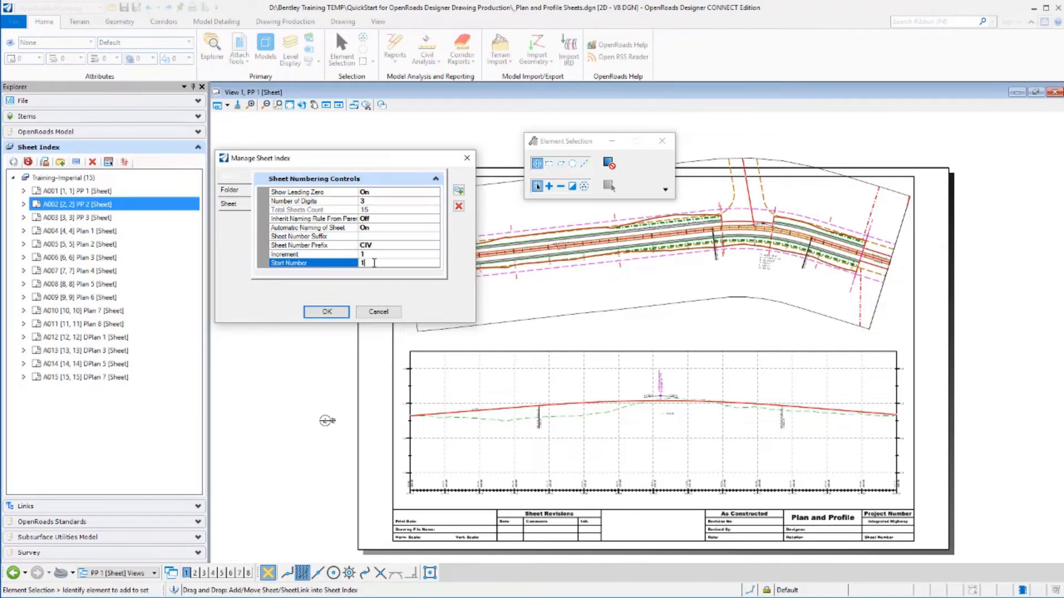
click(327, 312)
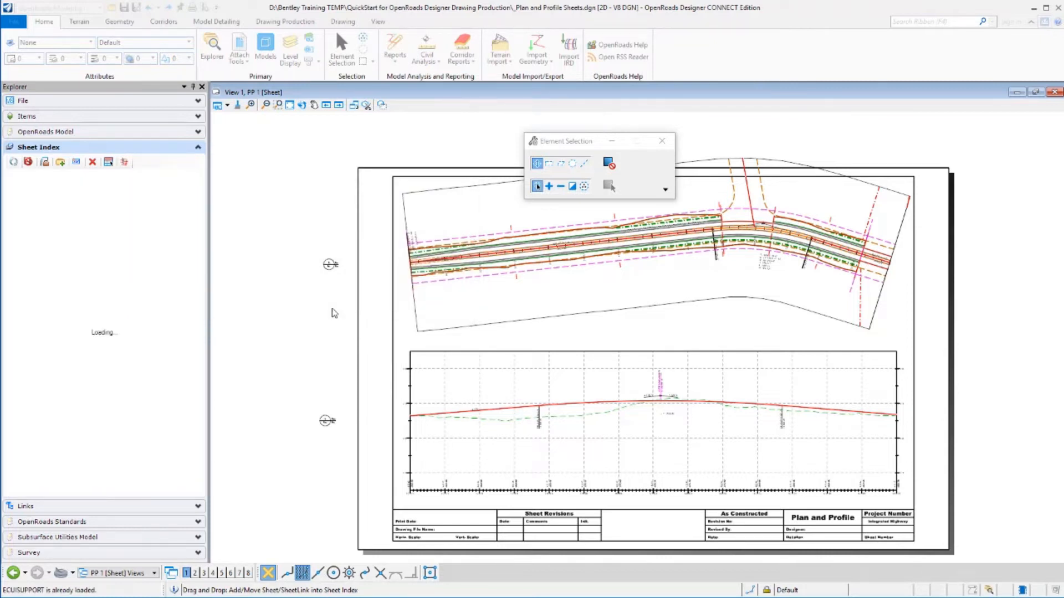
click(166, 378)
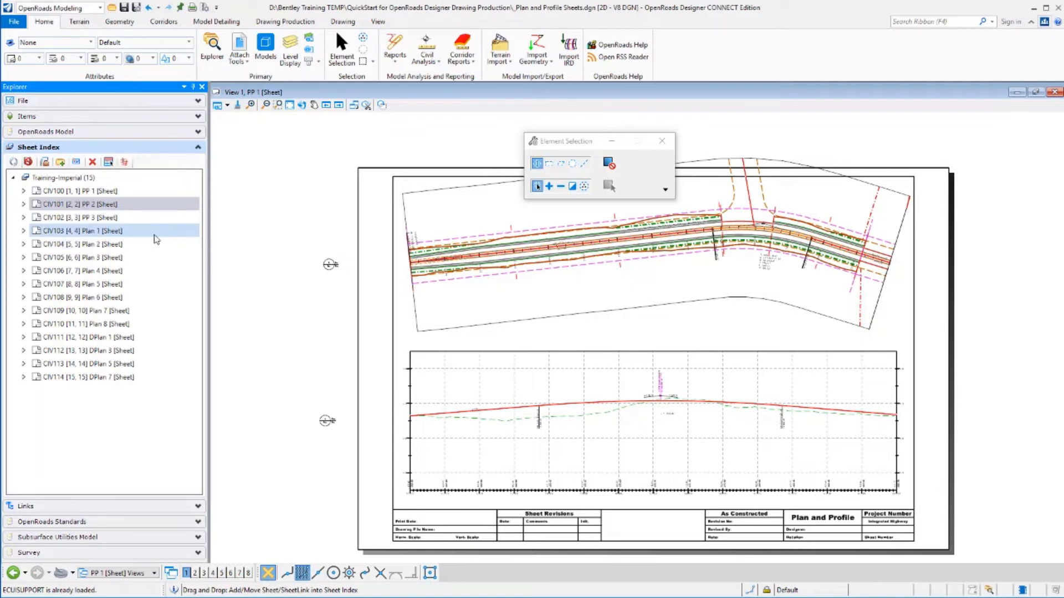
Start placing a table from the Sheet Index report and bring its preview into the empty area beside the PP 1 sheet.
click(115, 164)
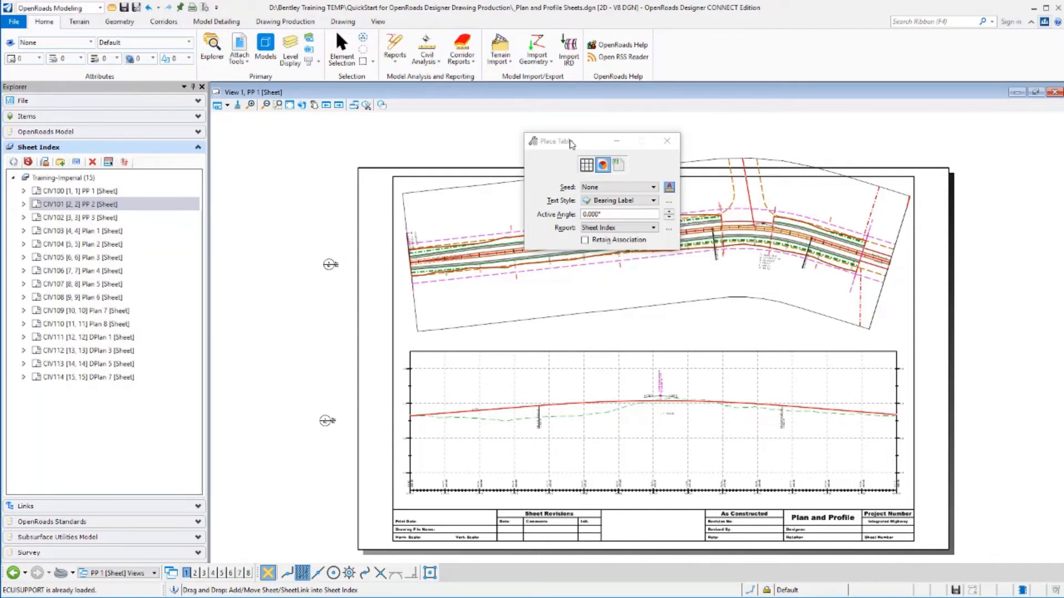
drag(549, 141, 456, 136)
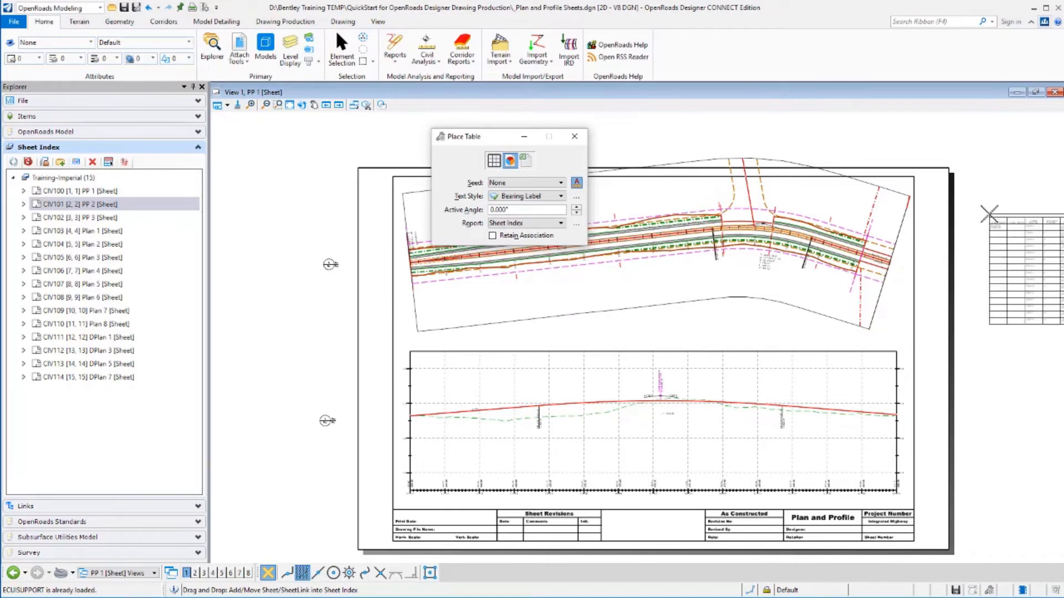
middle_drag(927, 189, 283, 280)
scroll(387, 273, up, 3)
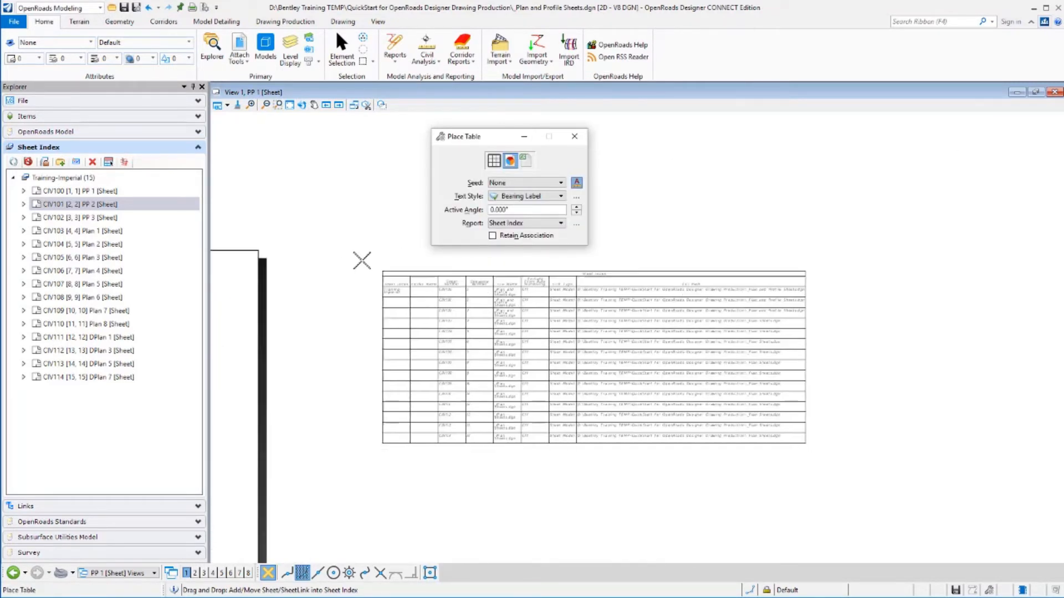
scroll(329, 240, up, 2)
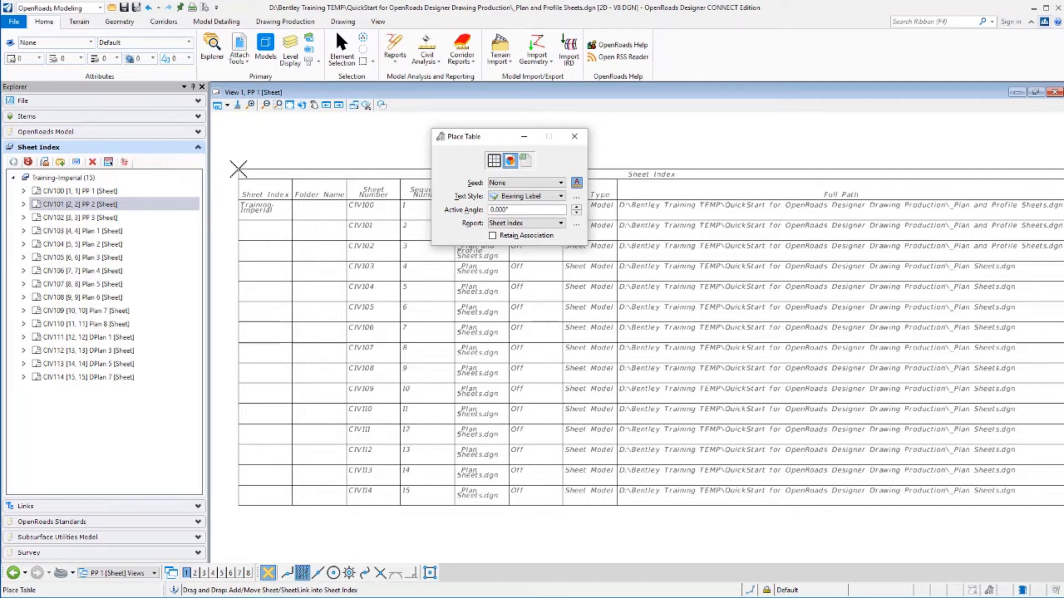
Examine the columns defined in the Sheet Index report and the property behind its Sheet Index column, then close the report definition.
click(576, 223)
click(51, 193)
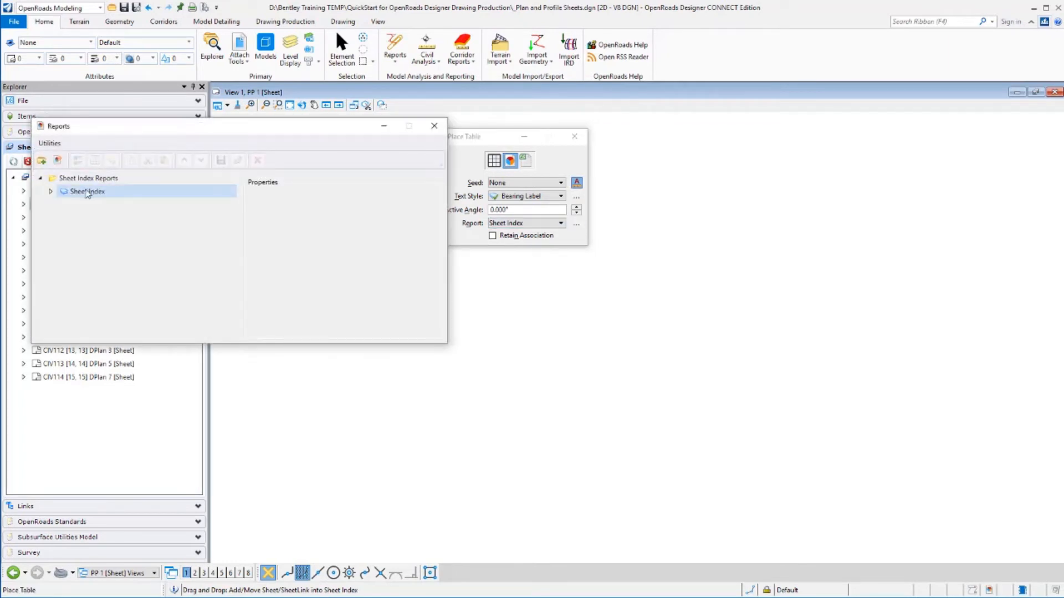
click(51, 191)
click(63, 205)
click(106, 218)
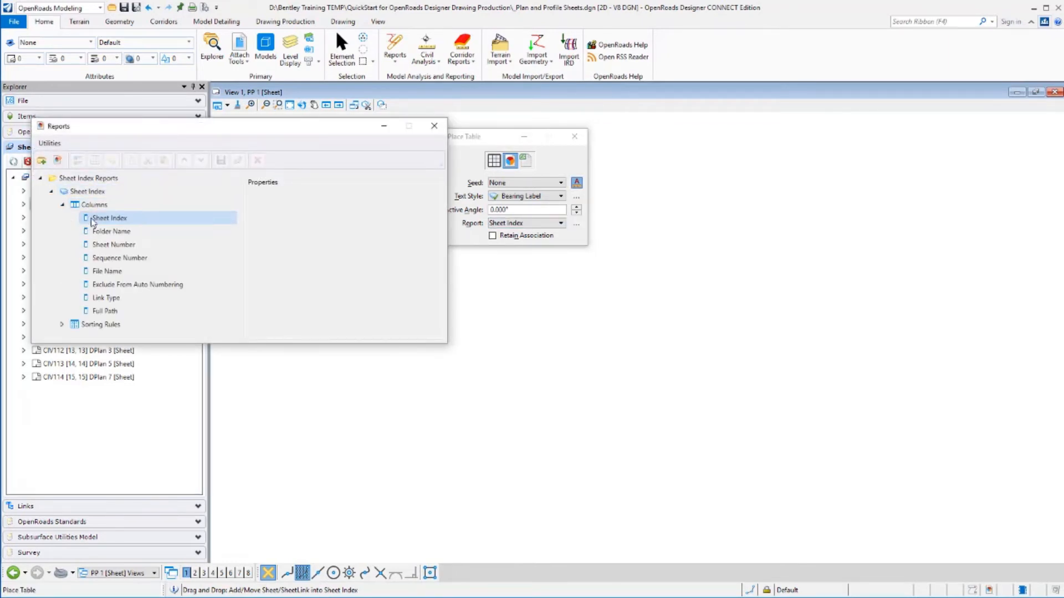
click(93, 219)
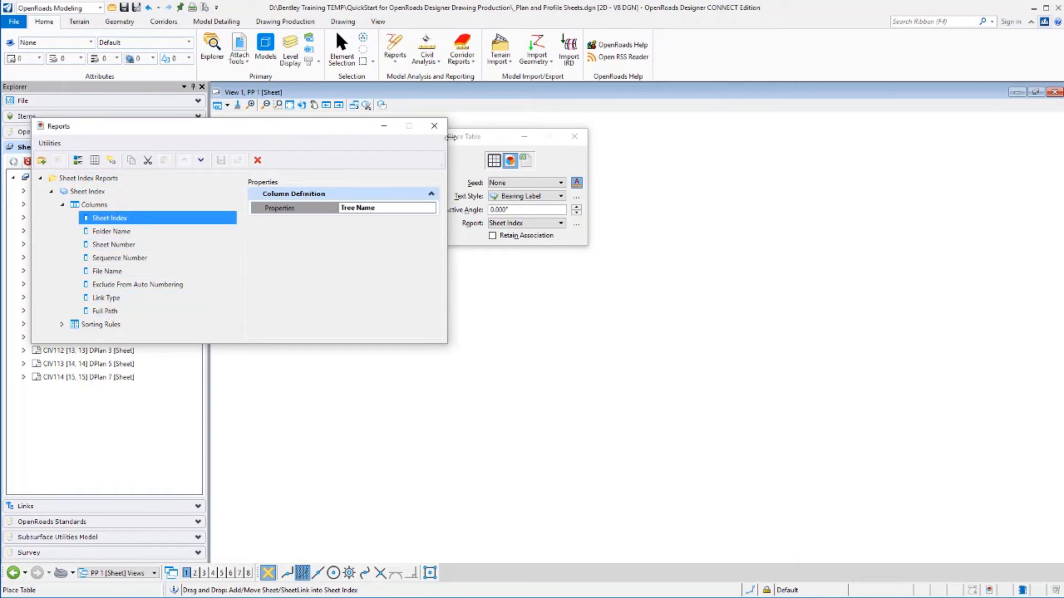
click(434, 125)
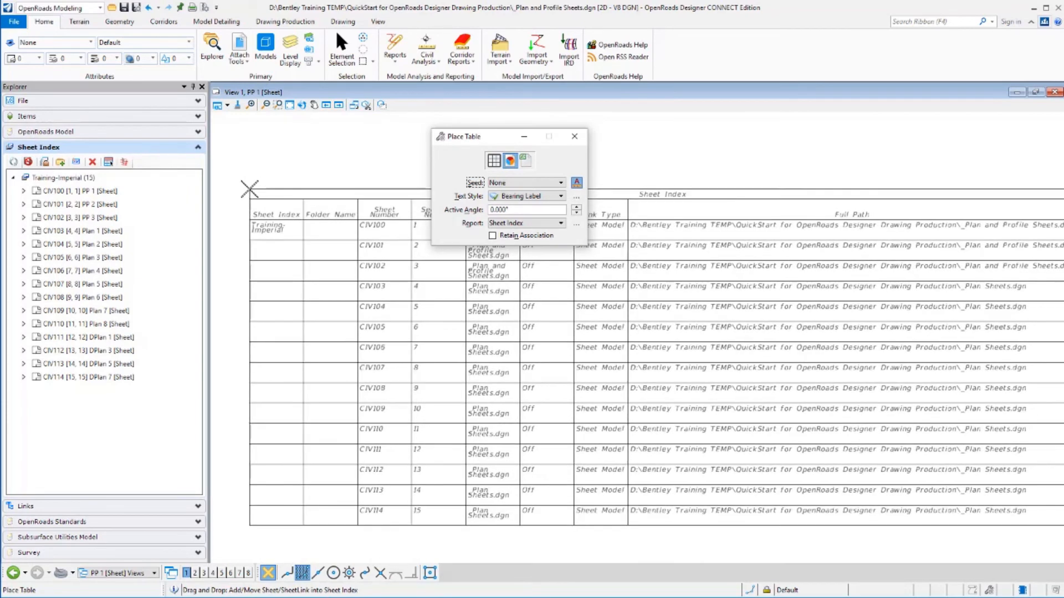
Switch the table placement to its from-file source to view the available options, and leave the table unplaced.
scroll(250, 189, down, 2)
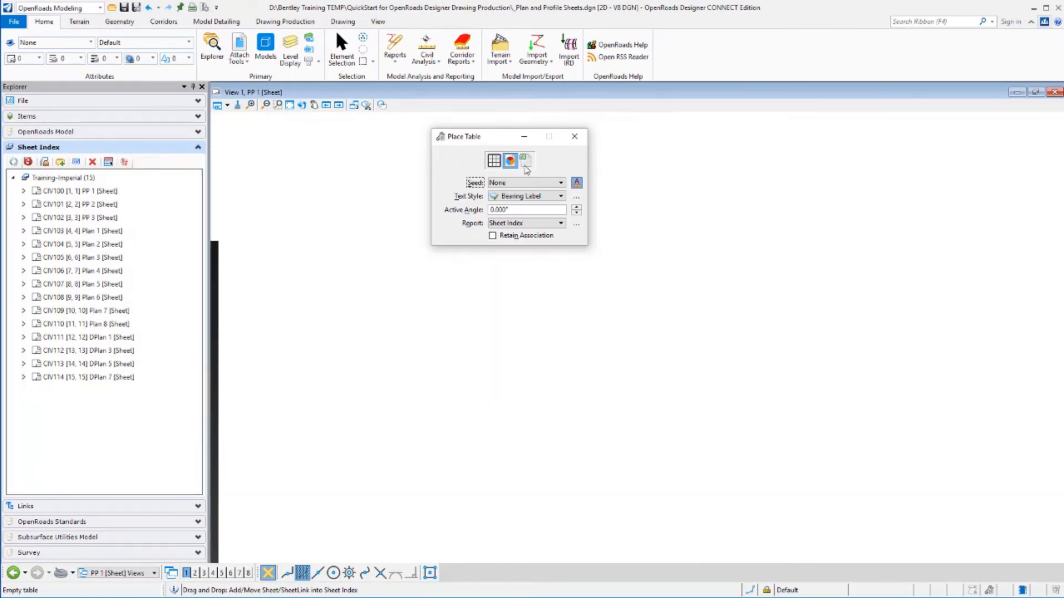
click(527, 161)
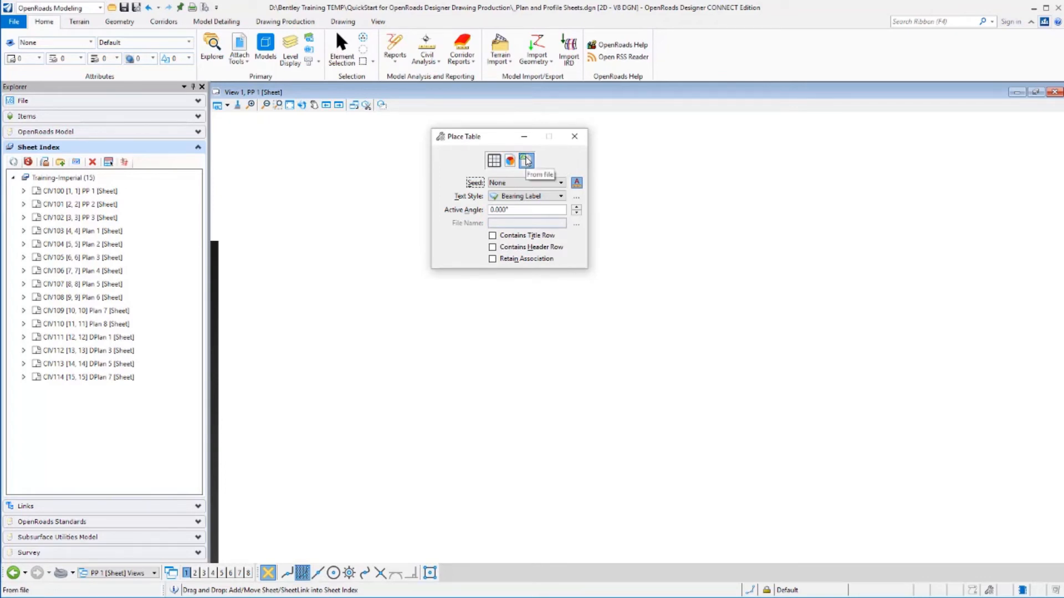
click(575, 137)
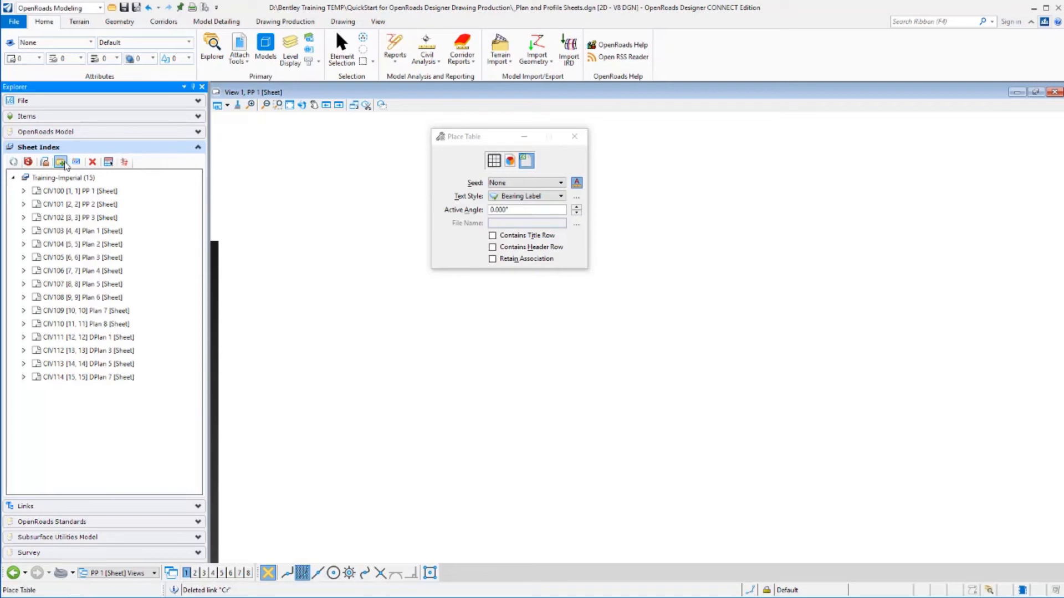
Create a folder named Cross Section in the Training-Imperial sheet index.
click(61, 162)
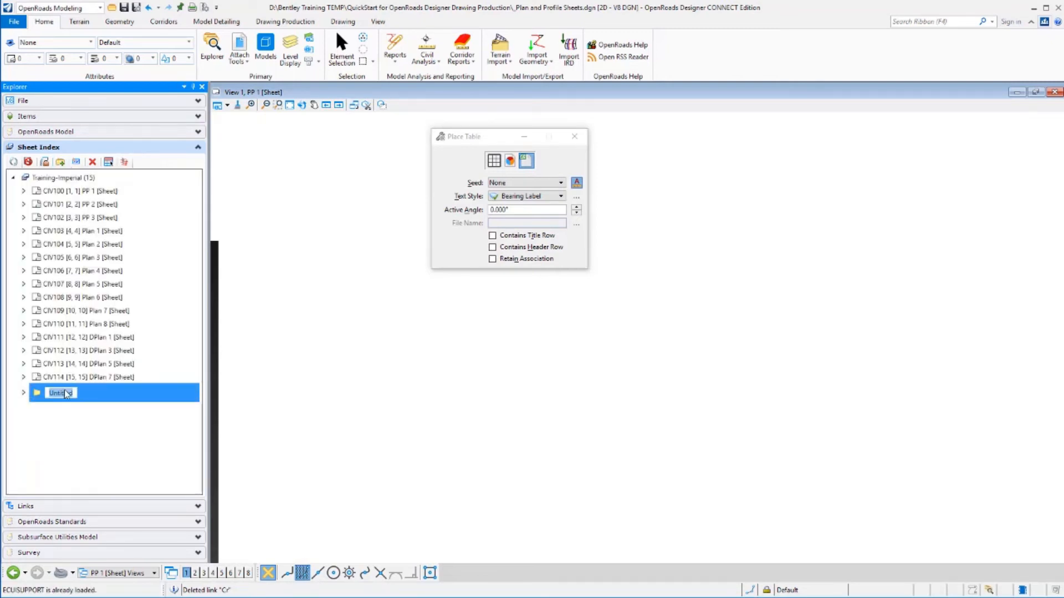
text(Cross Section)
key(Return)
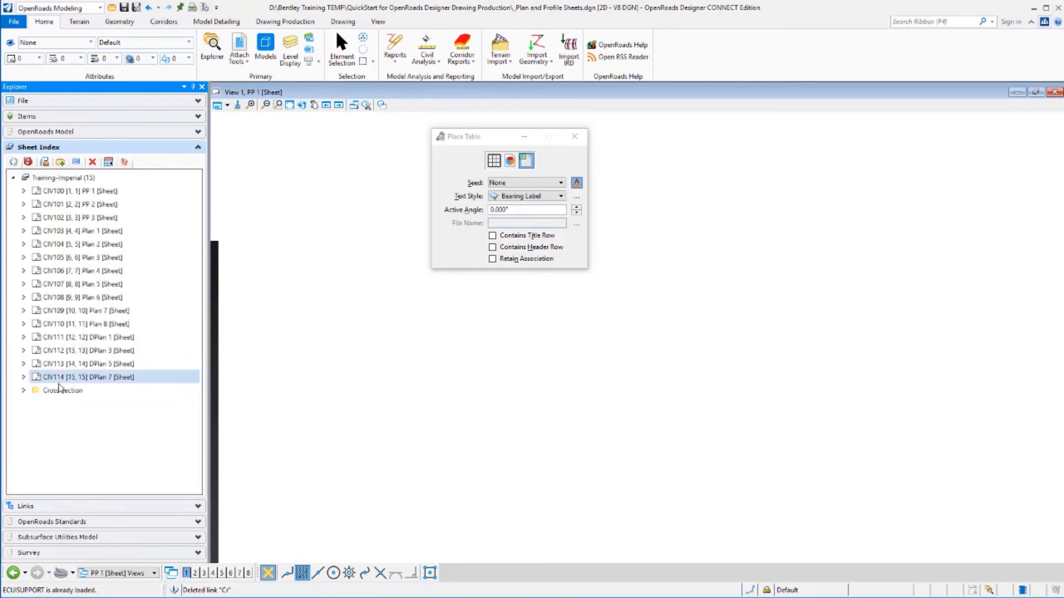
Start adding sheets to the Cross Section folder from _Cross Section Sheets with Drainage.dgn in the QuickStart for OpenRoads Designer Drawing Production folder.
click(56, 391)
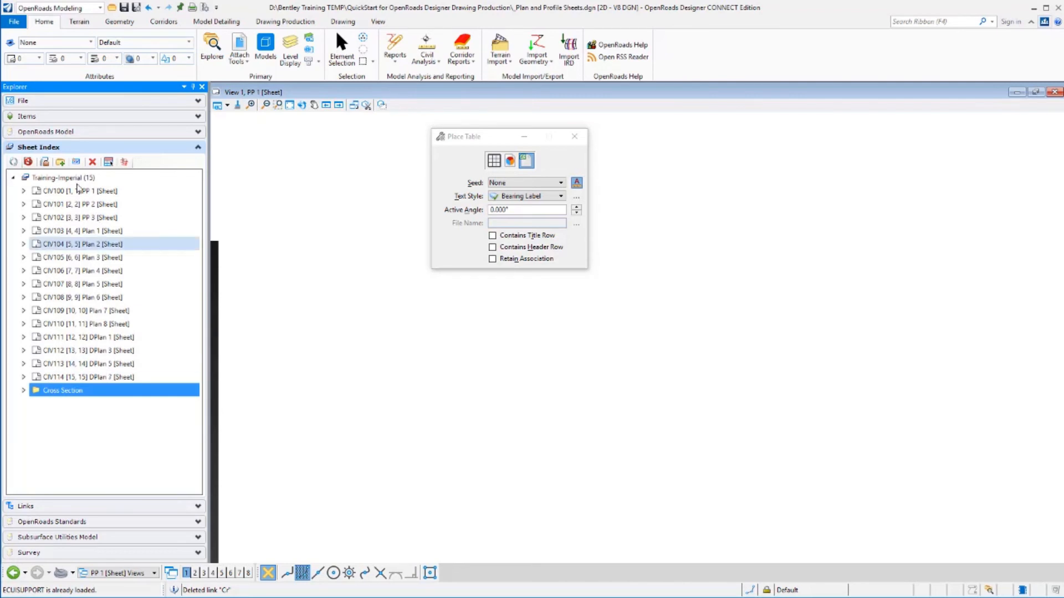
click(78, 163)
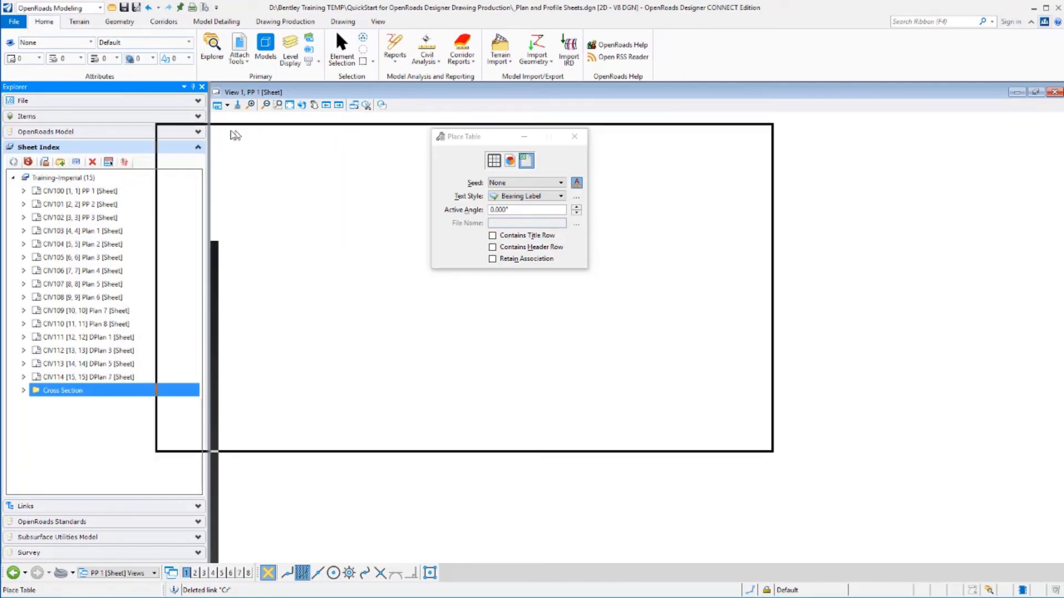
click(262, 151)
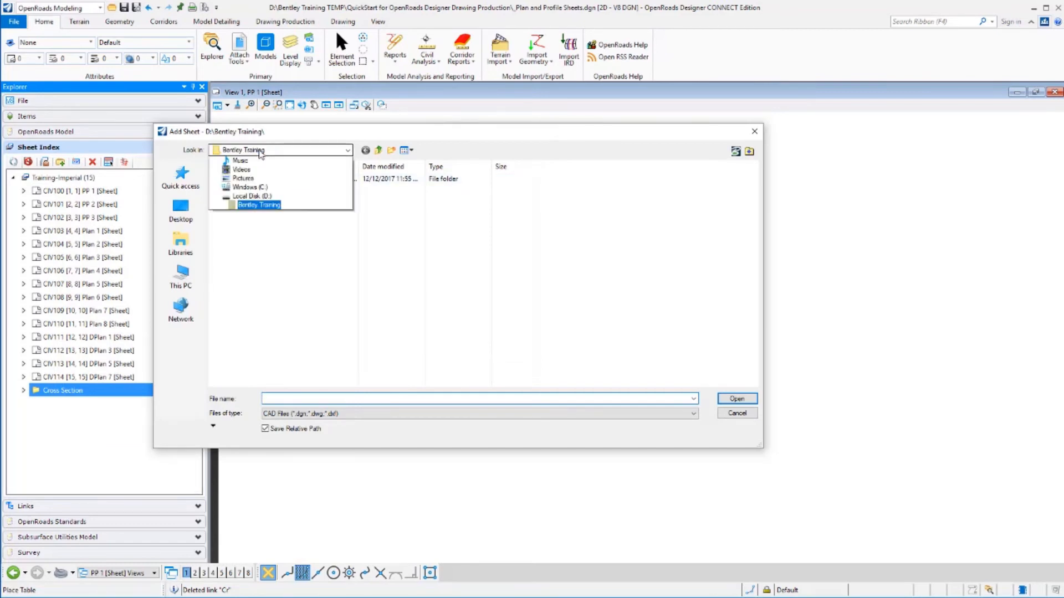
click(272, 285)
click(260, 150)
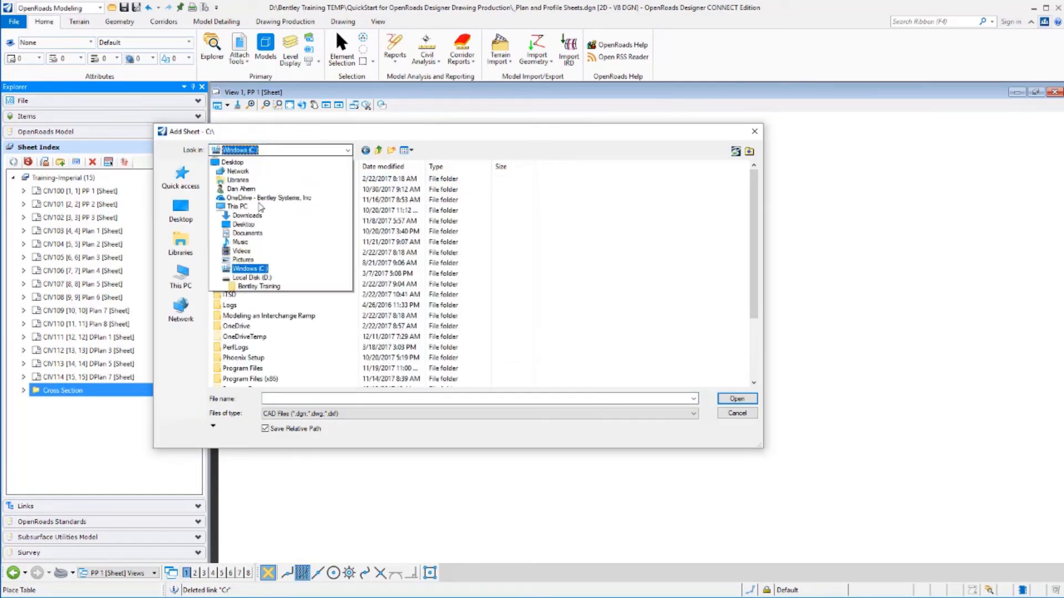
click(269, 291)
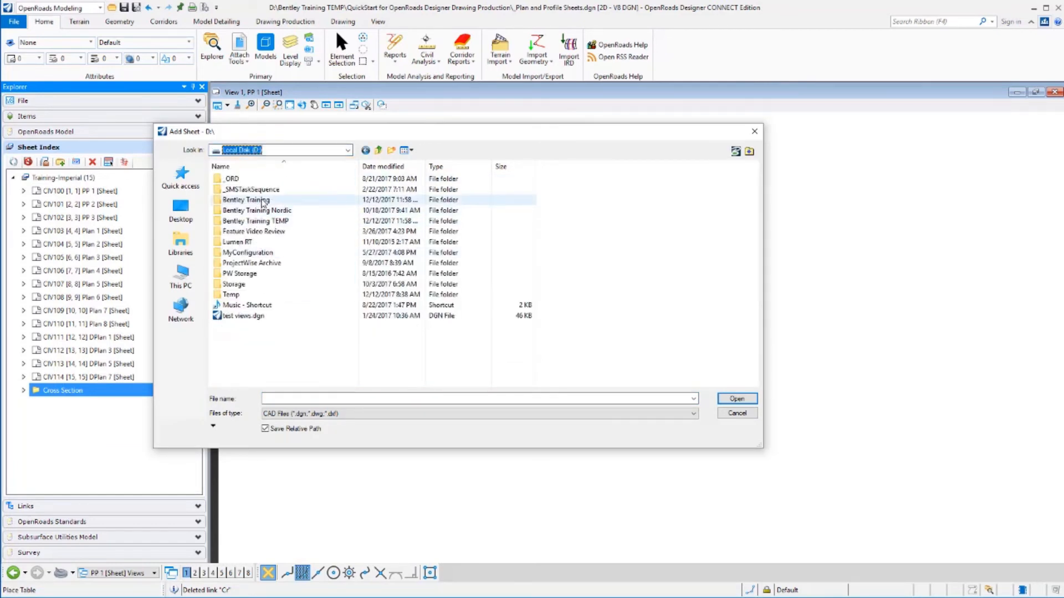
double_click(257, 223)
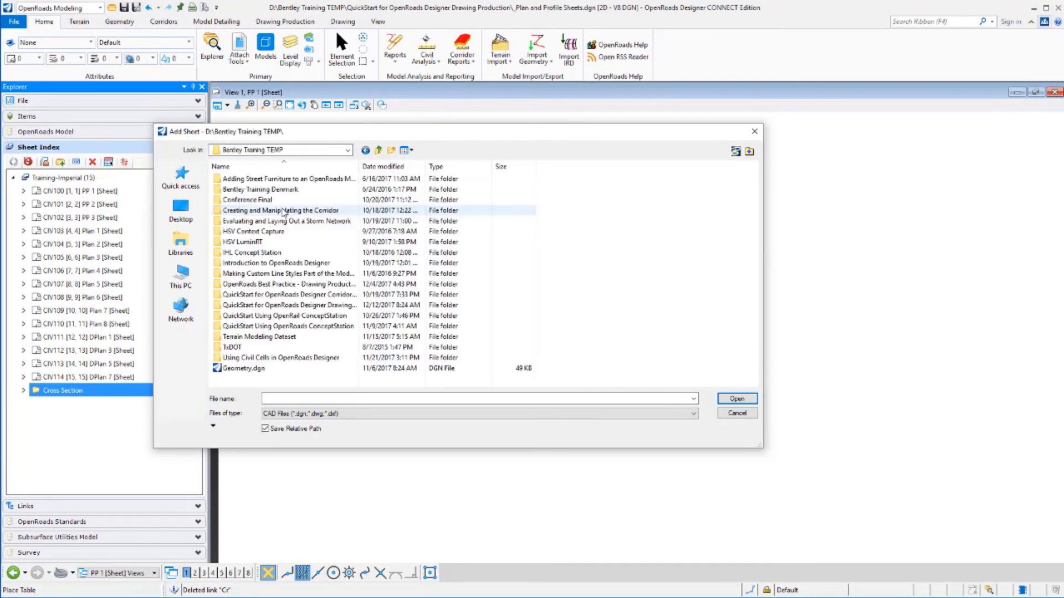
double_click(282, 307)
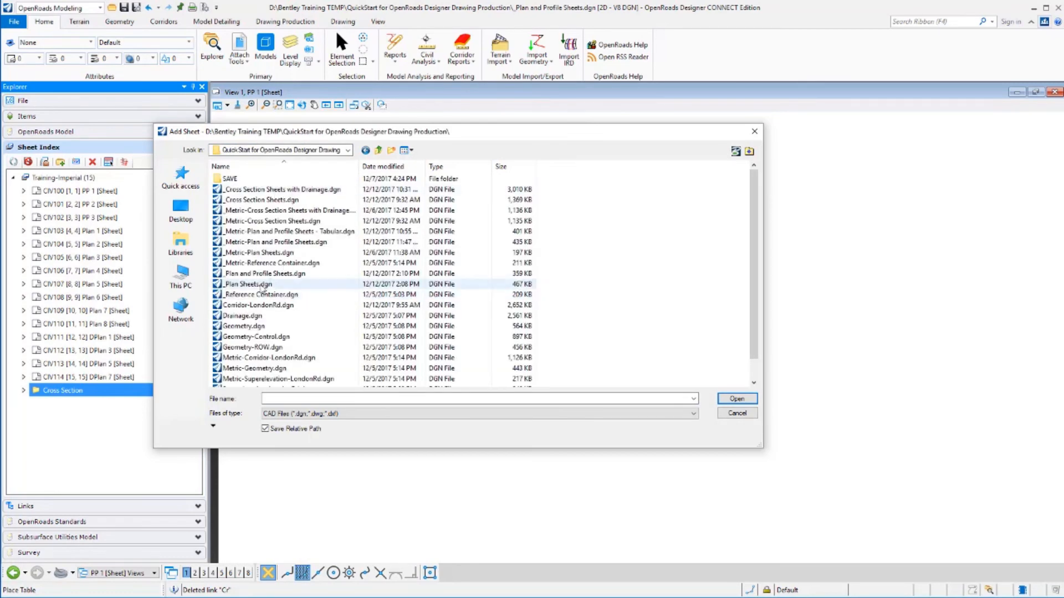
double_click(250, 191)
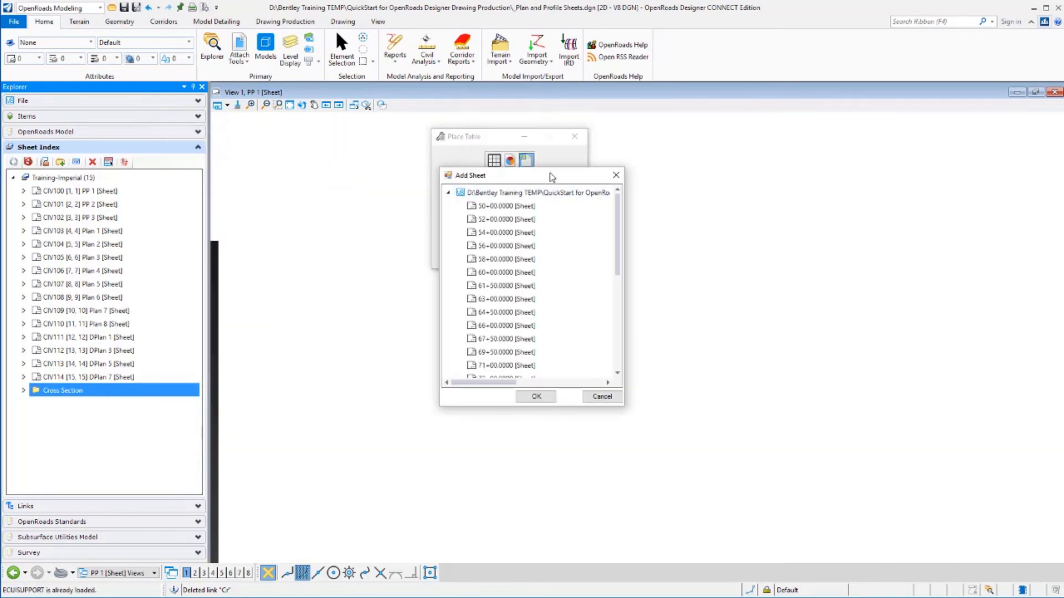
Add all sheets from 50+00.0000 through 90+00.0000 to the Cross Section folder and expand it to review them.
drag(550, 176, 487, 174)
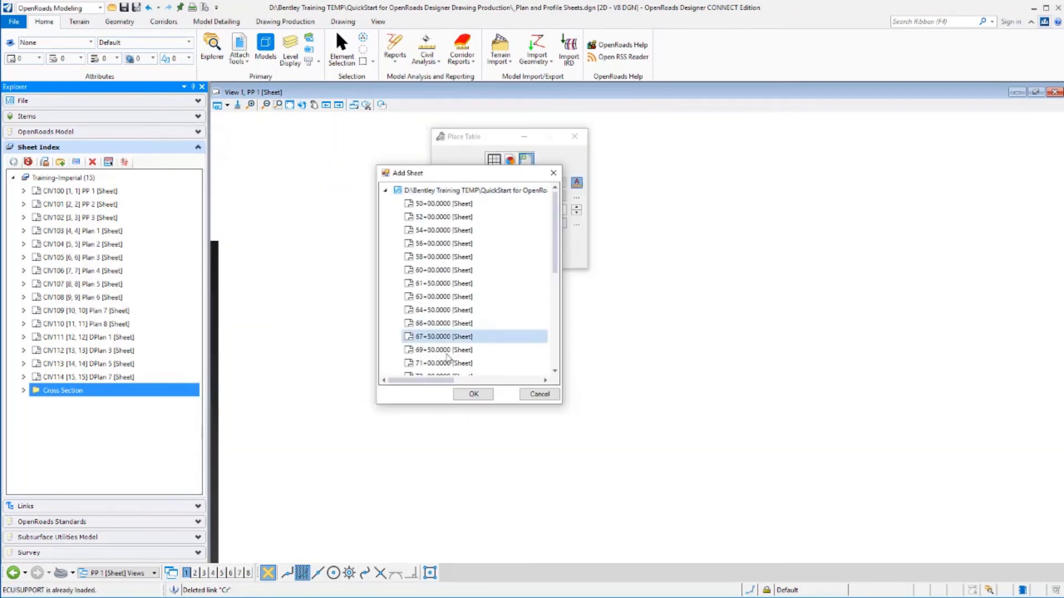
drag(556, 252, 556, 335)
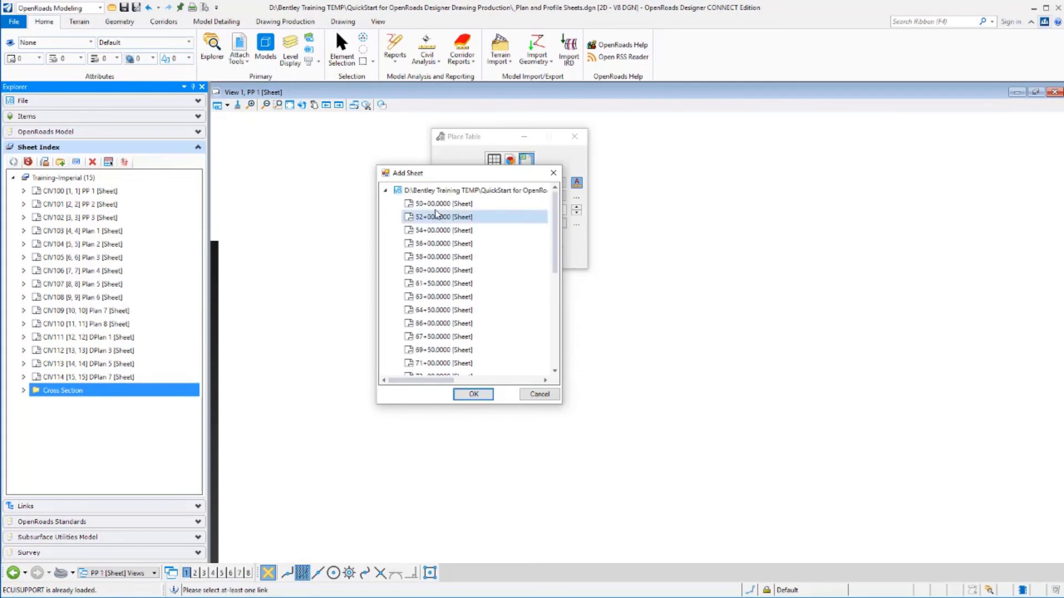
click(438, 205)
drag(557, 221, 557, 315)
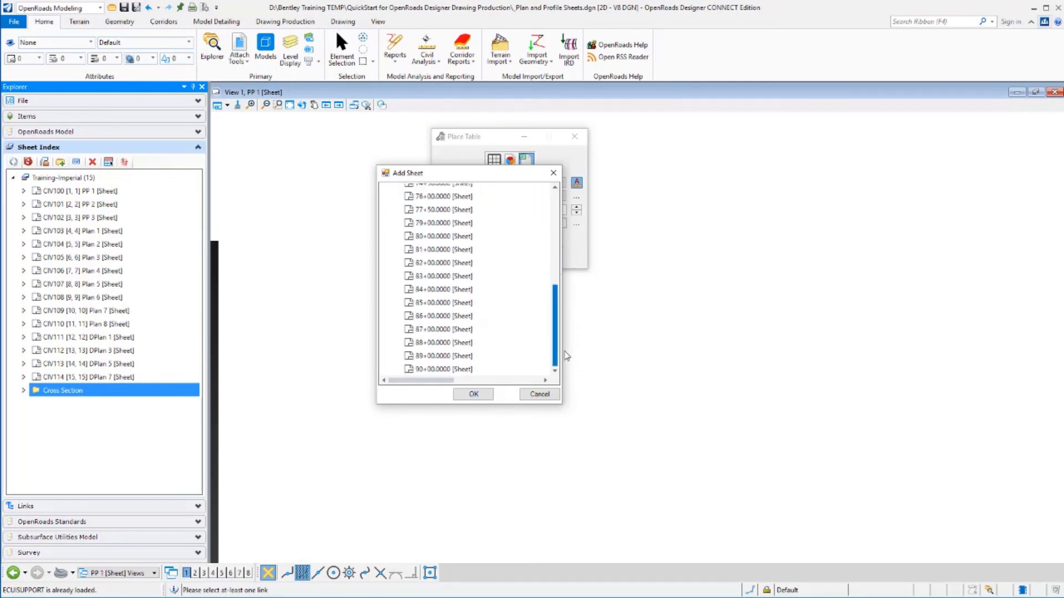
shift+click(441, 369)
click(474, 394)
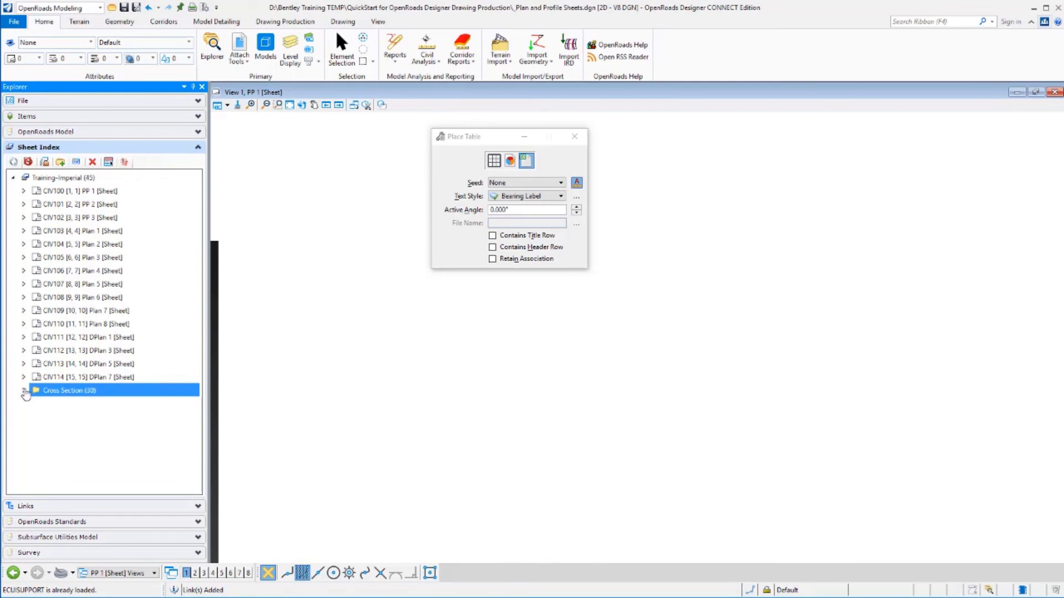
click(24, 391)
scroll(110, 400, down, 3)
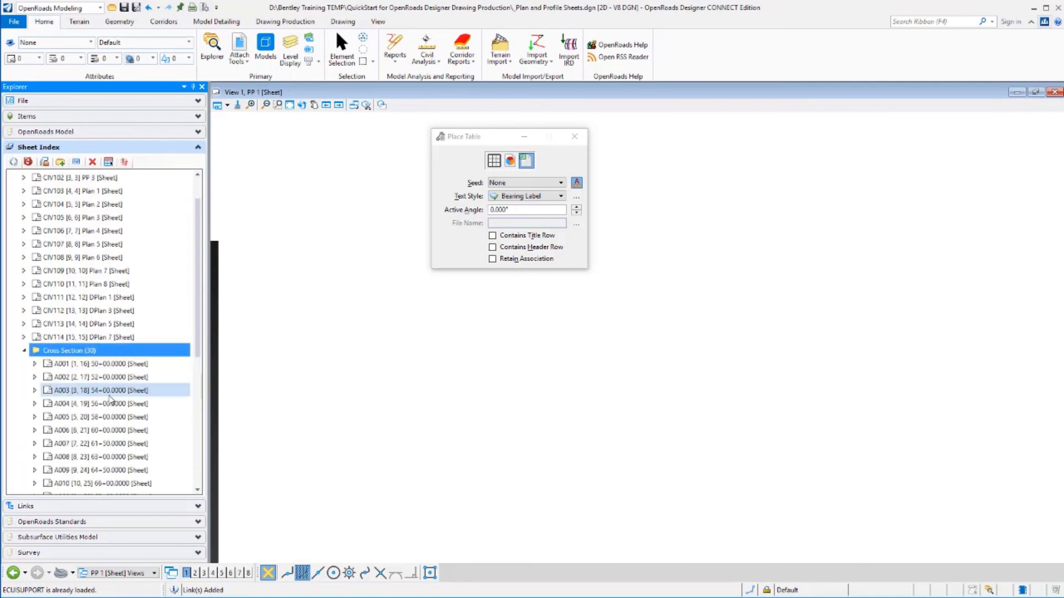
scroll(114, 421, down, 4)
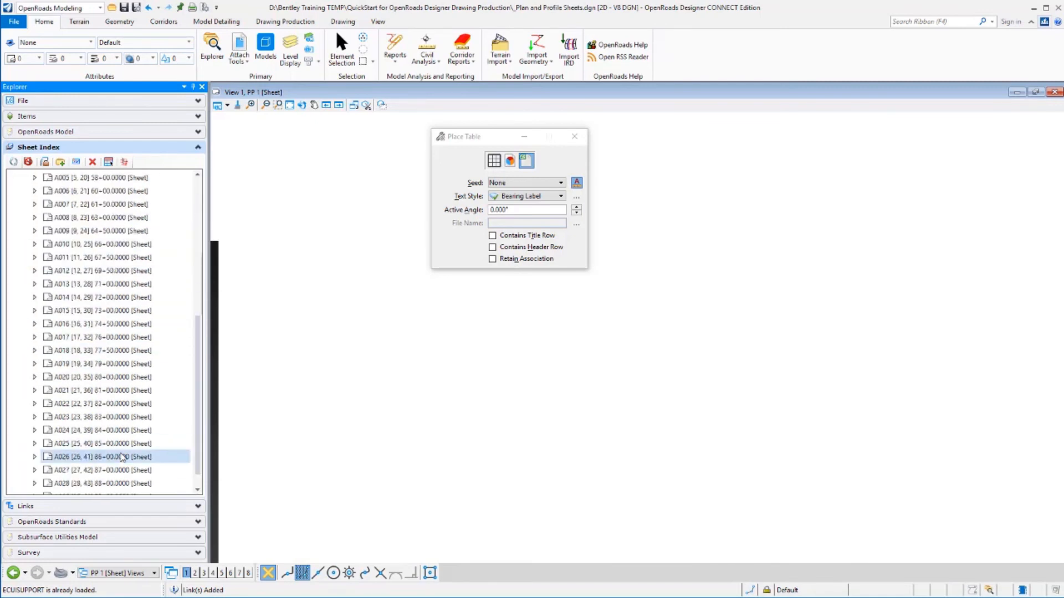
scroll(123, 457, up, 2)
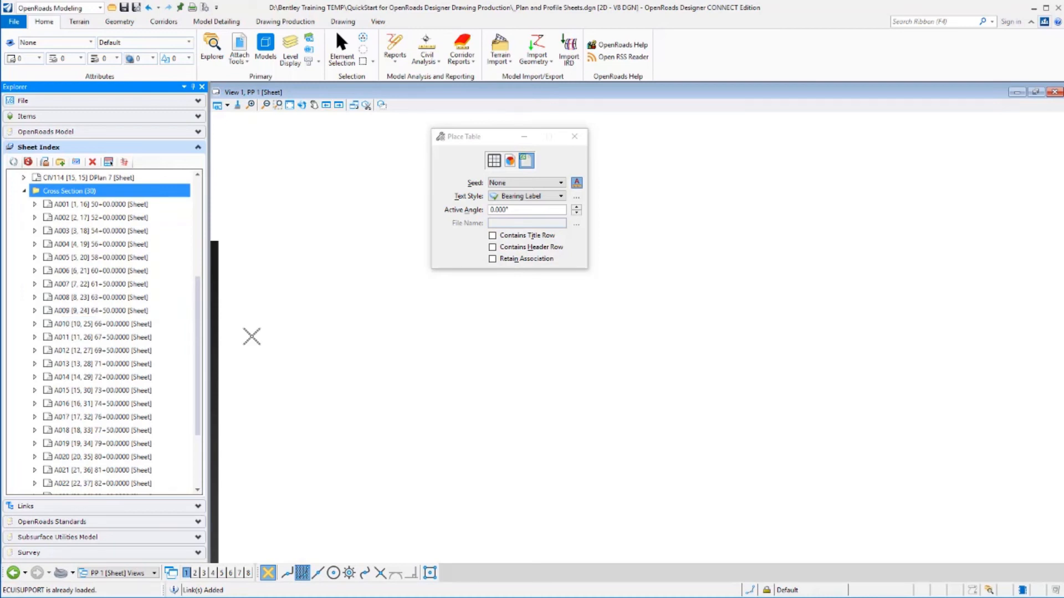
Open the entire Training-Imperial sheet index in Print Organizer using the PDF print style.
drag(197, 328, 195, 230)
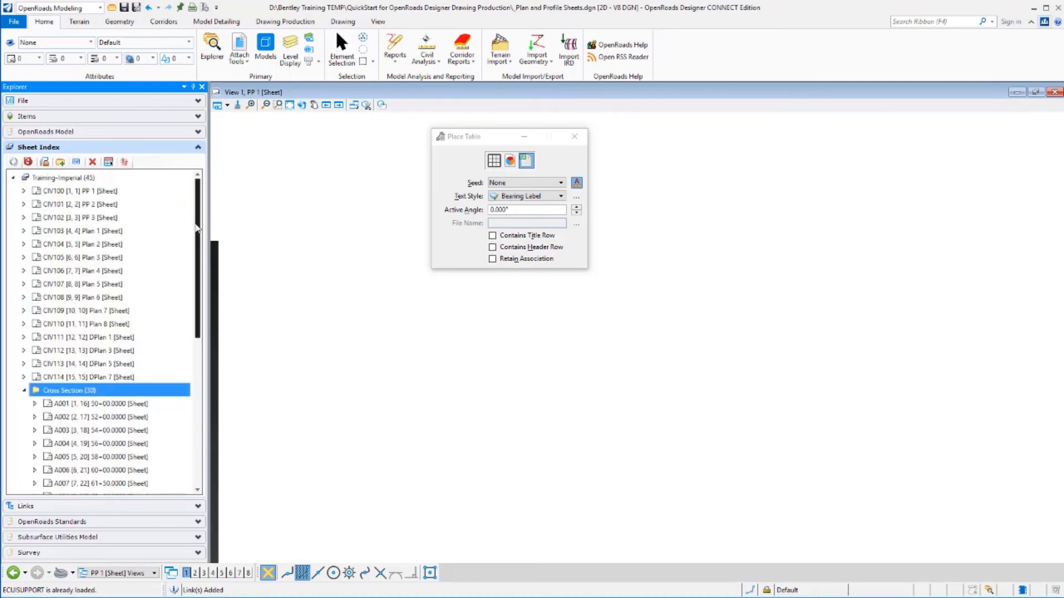
click(133, 178)
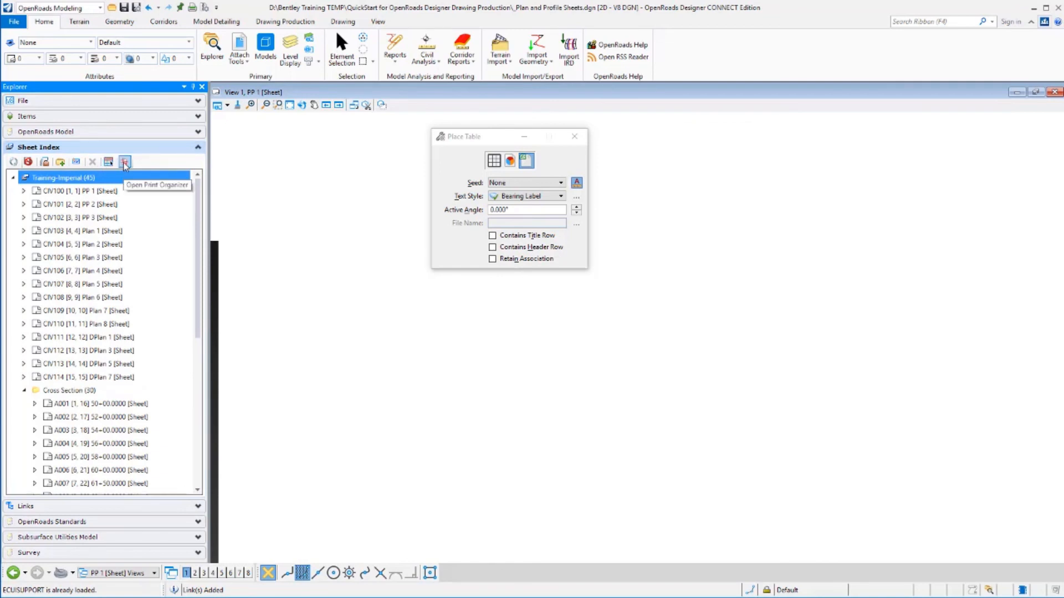
click(125, 161)
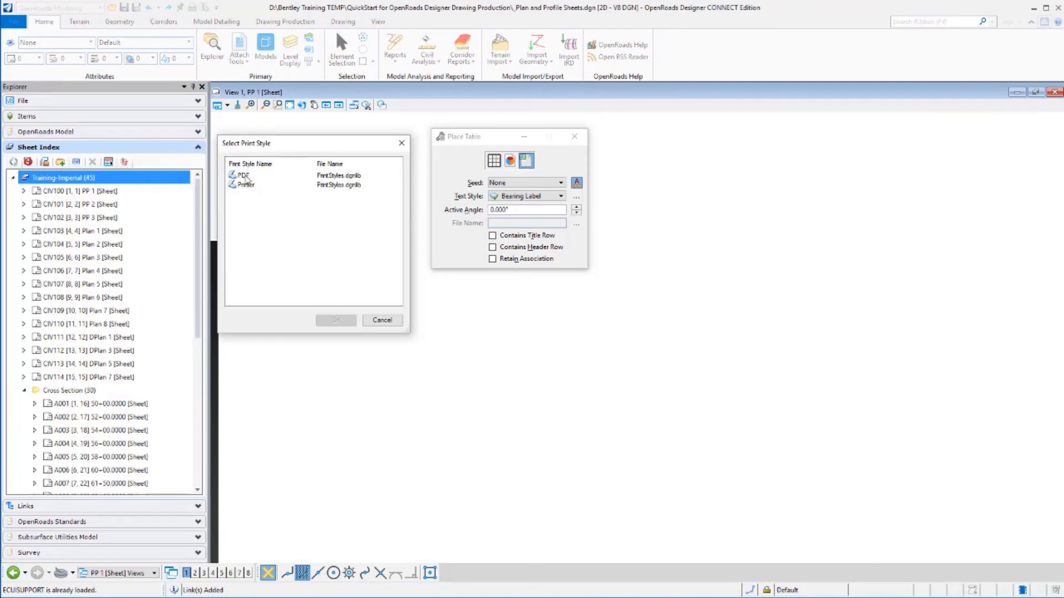
click(243, 176)
click(337, 321)
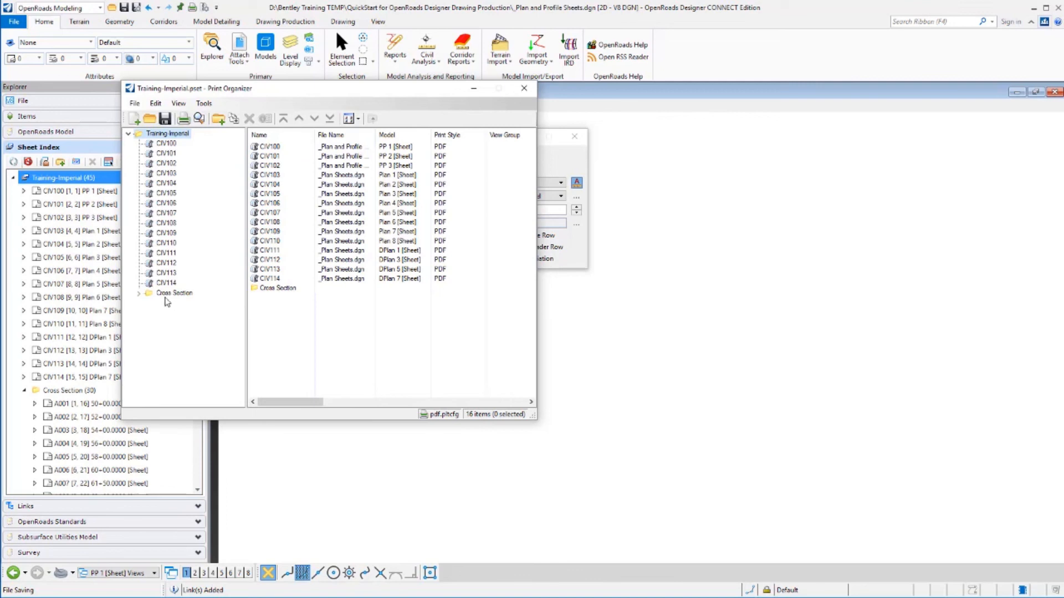
Examine the Cross Section folder's entries in the print set, then close Print Organizer.
click(139, 293)
scroll(186, 306, up, 4)
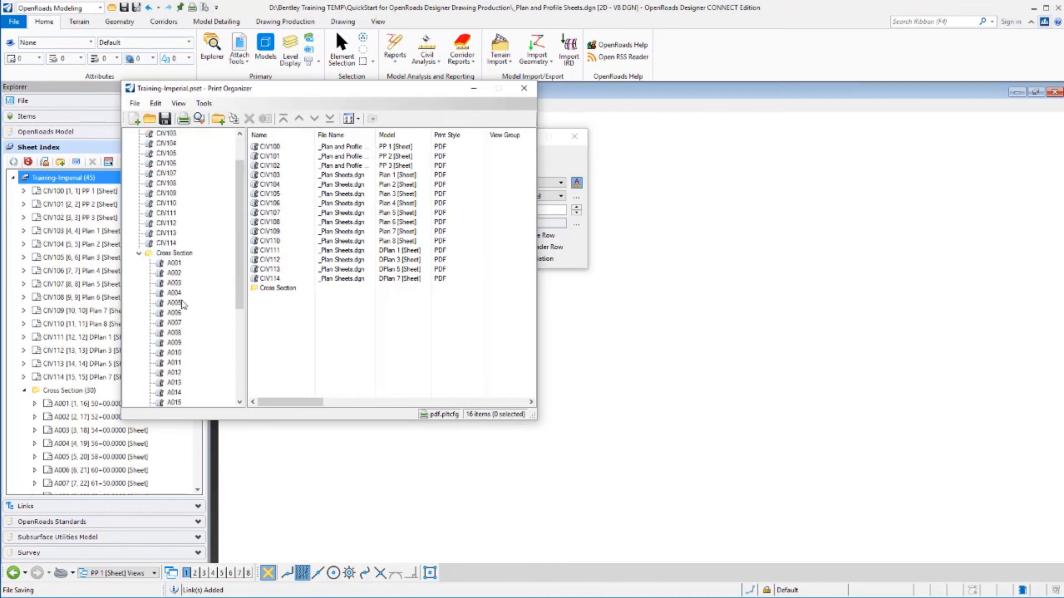
click(139, 254)
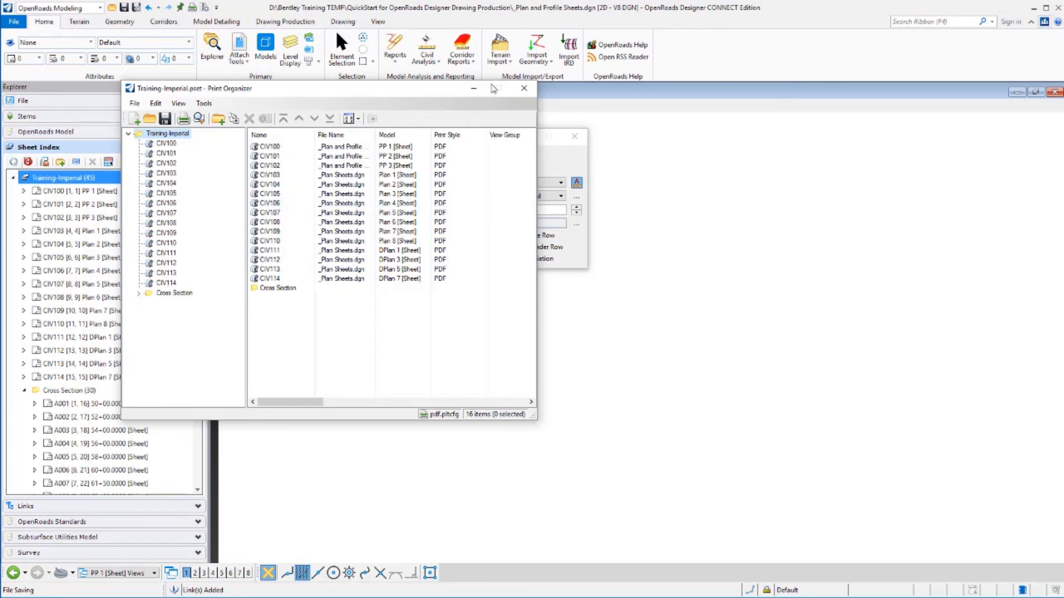
click(524, 89)
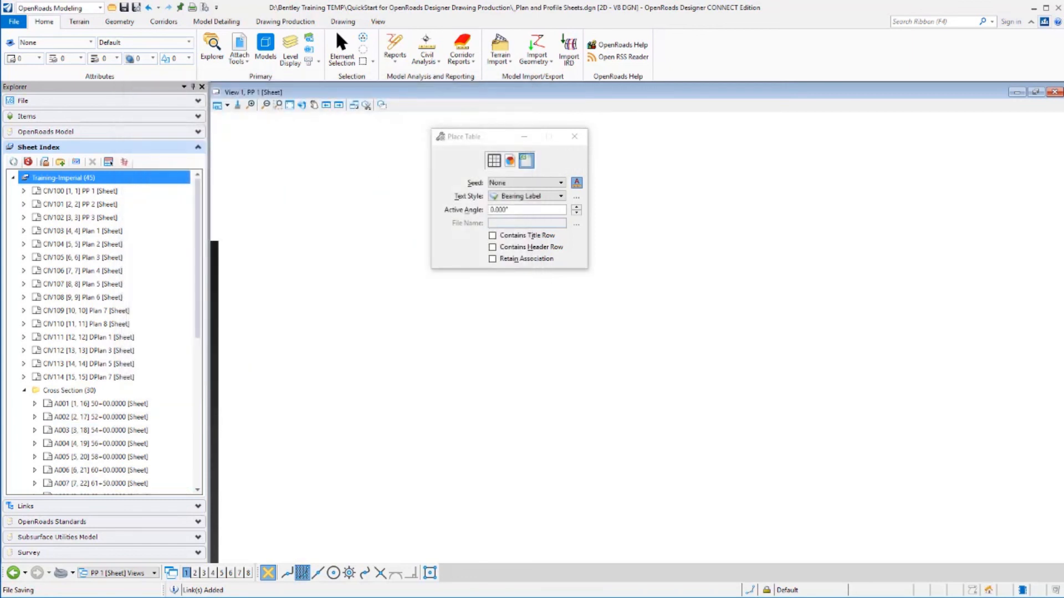